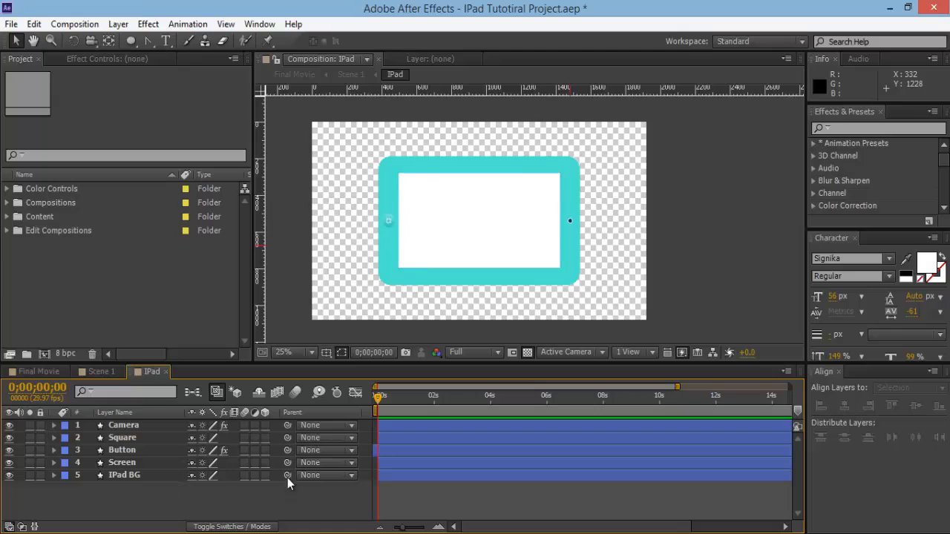
Pre-compose the Screen layer into a new composition named Screen Placeholder, moving all attributes into it.
click(139, 462)
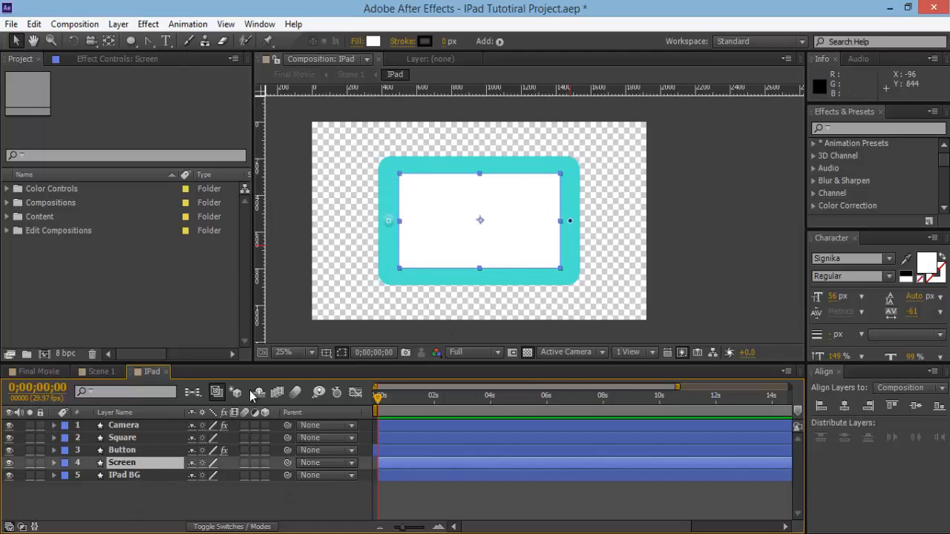
right_click(132, 467)
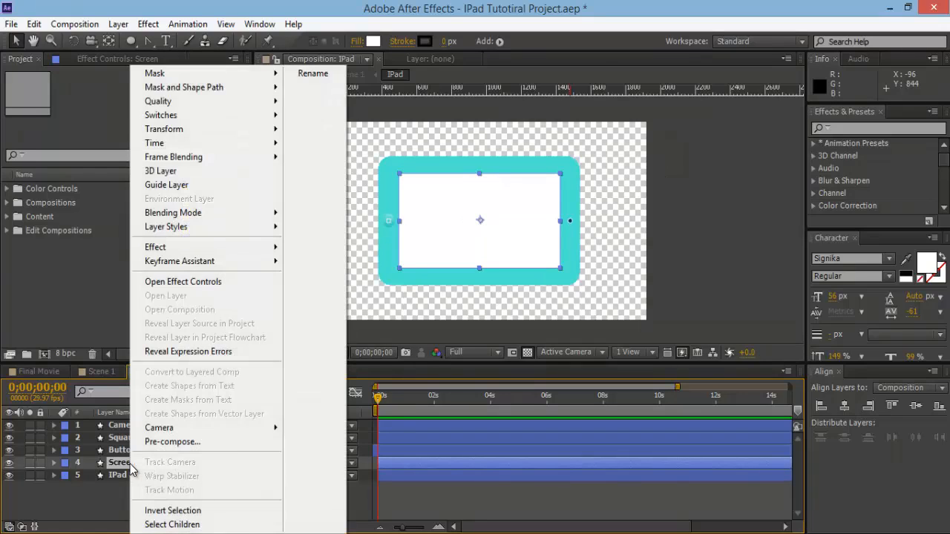
click(179, 442)
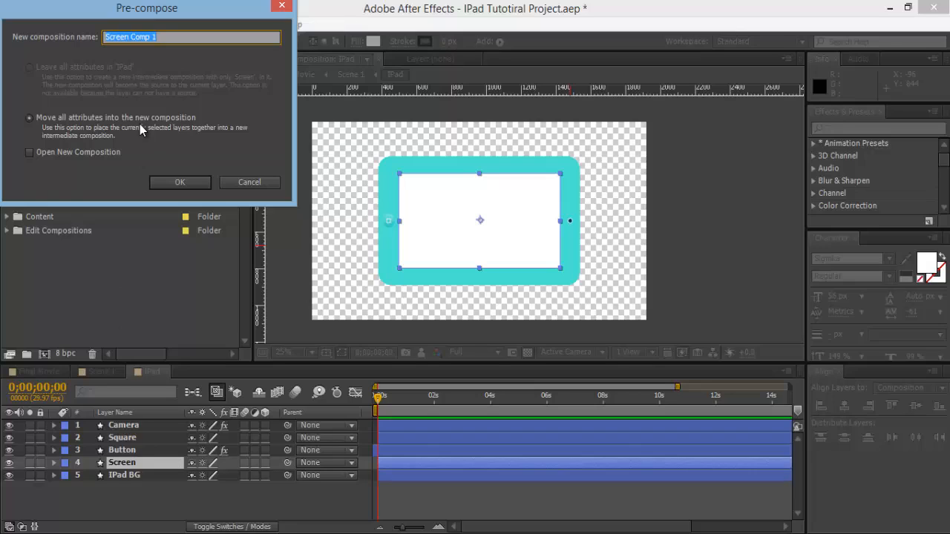
text(Screen PLaceholder)
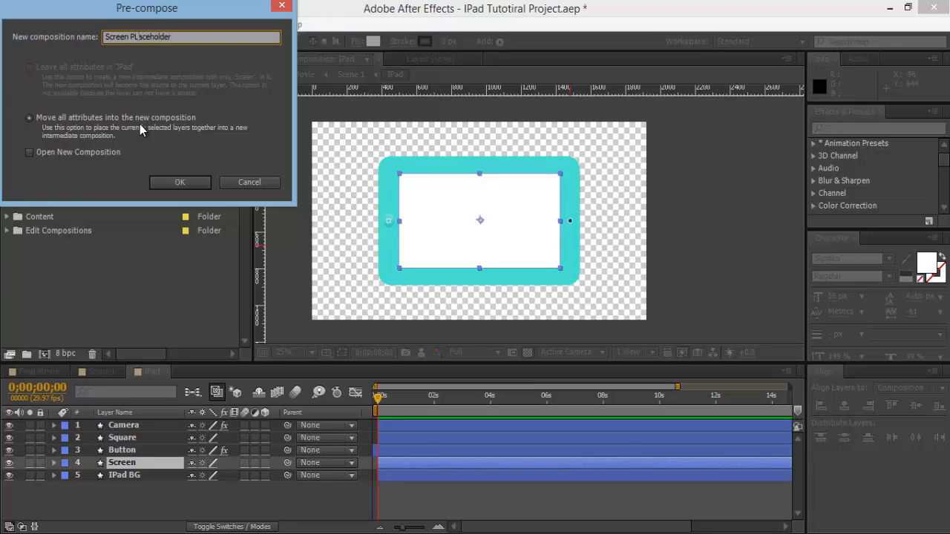
key(BackSpace)
text(l)
key(Return)
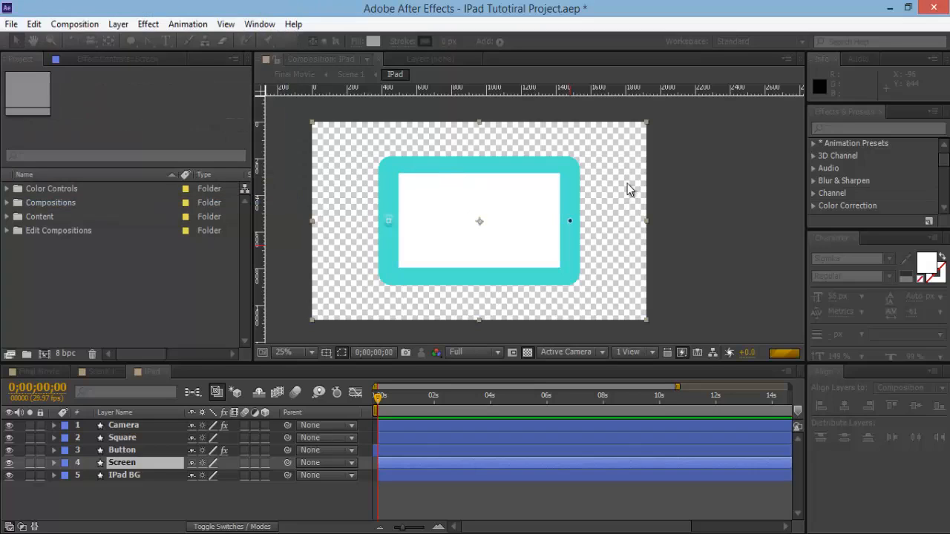
click(709, 283)
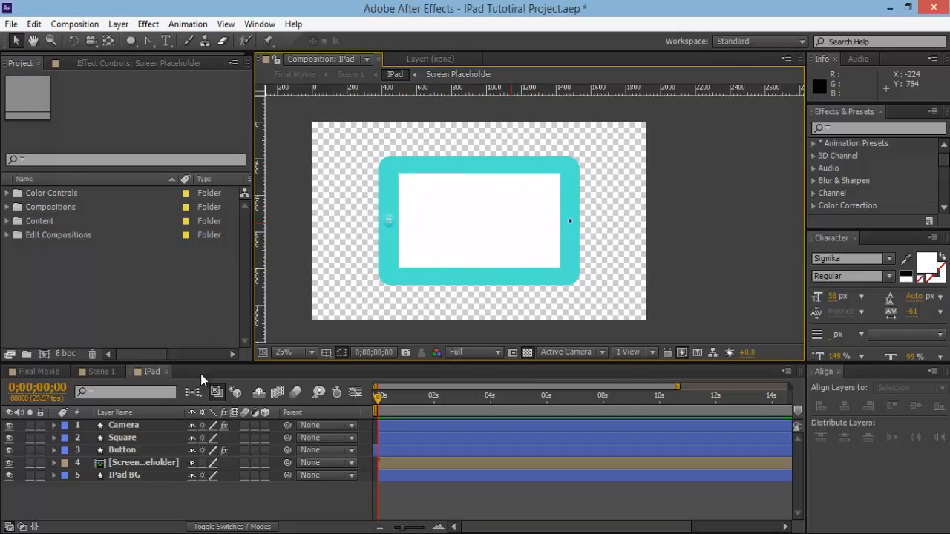
Open the Screen Placeholder composition, reduce its width to 1019 px and turn off the transparency grid.
click(151, 462)
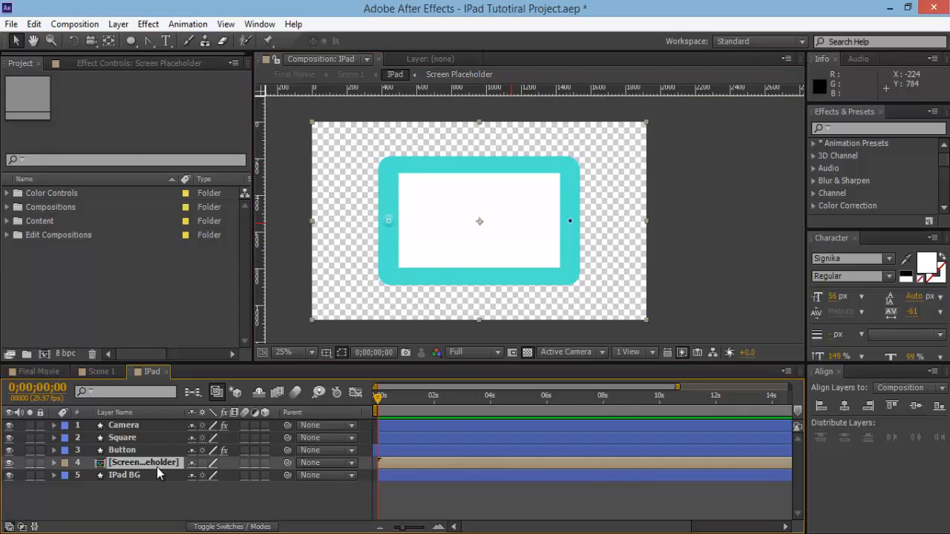
double_click(157, 465)
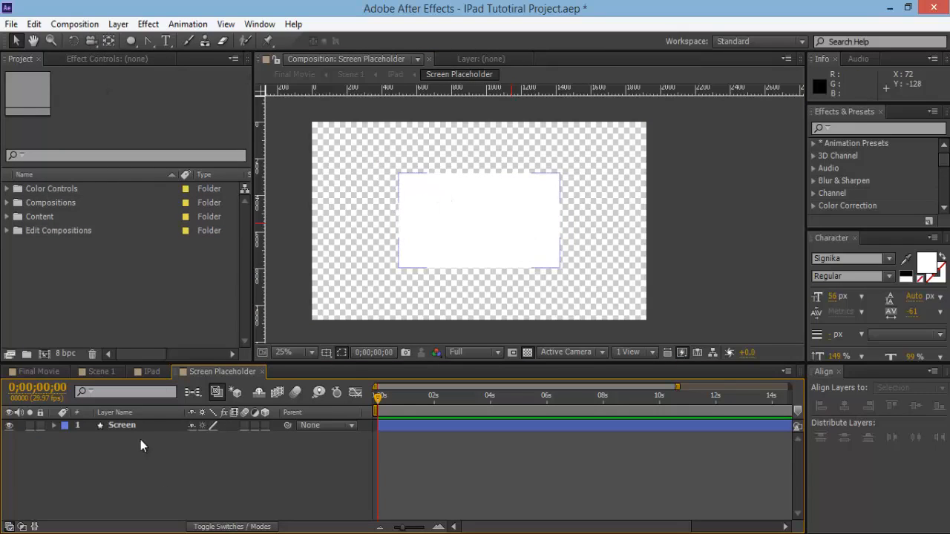
click(89, 23)
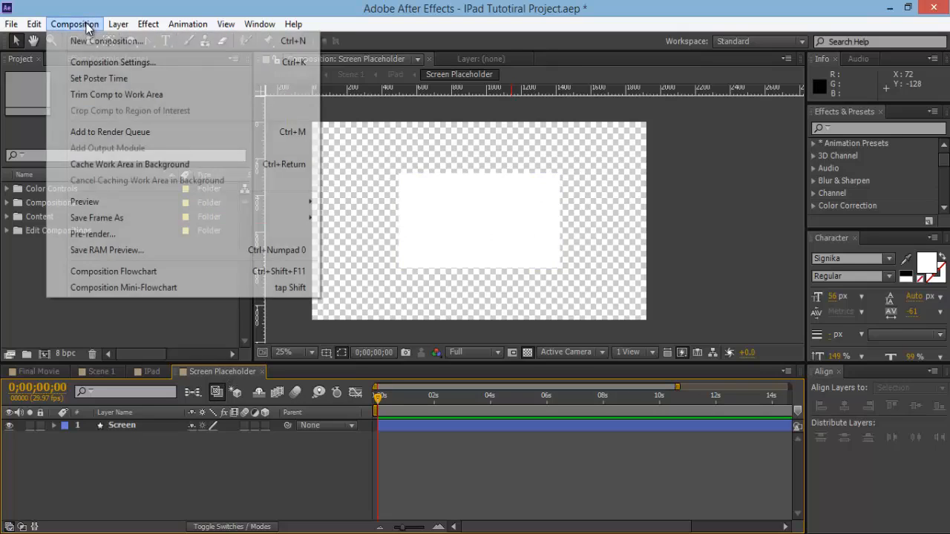
click(104, 61)
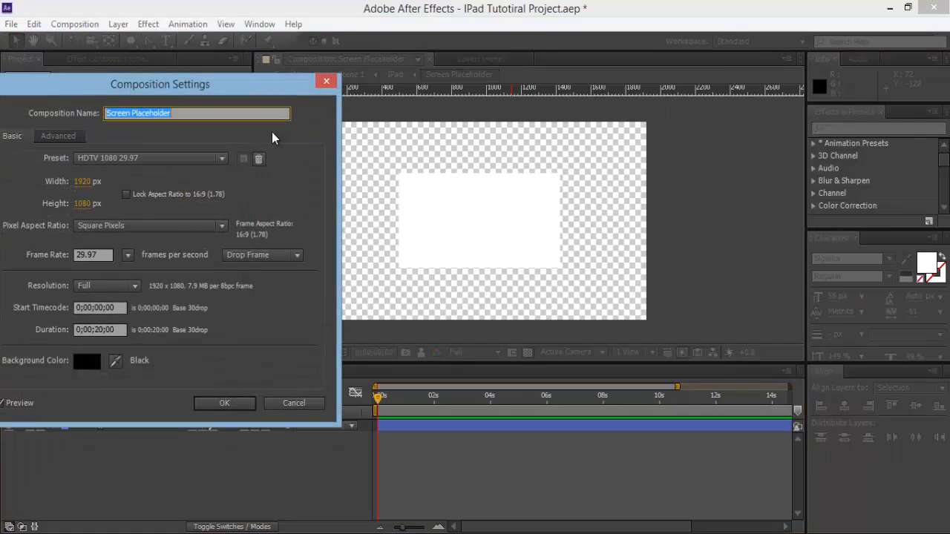
drag(89, 184, 1, 190)
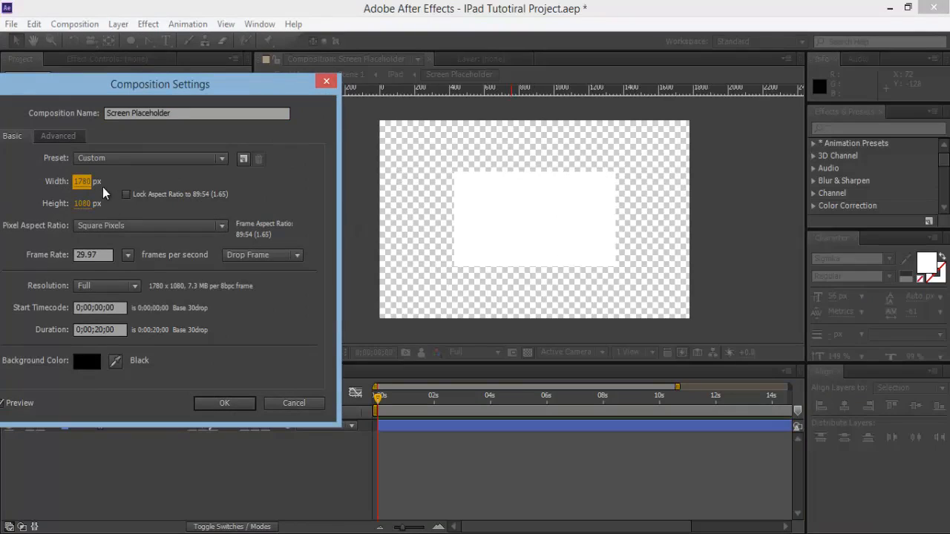
drag(97, 186, 47, 182)
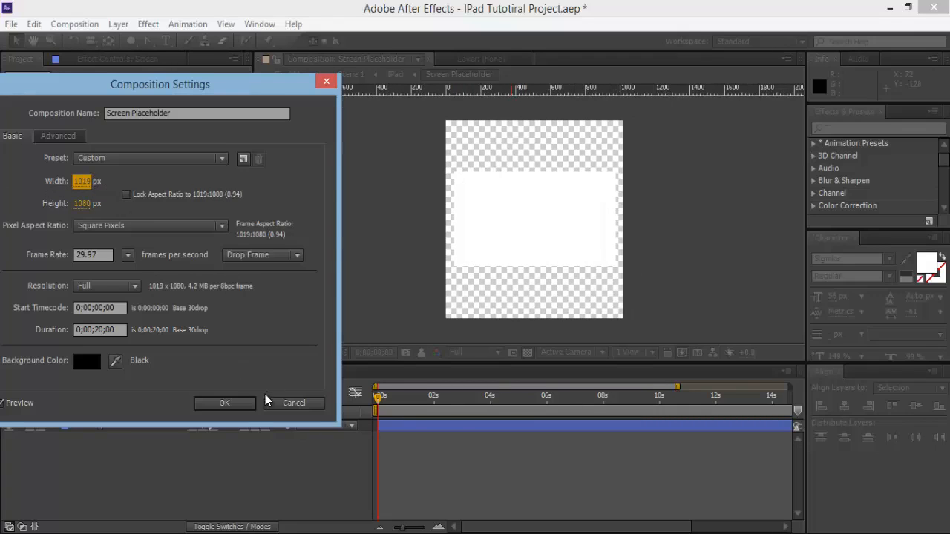
click(249, 405)
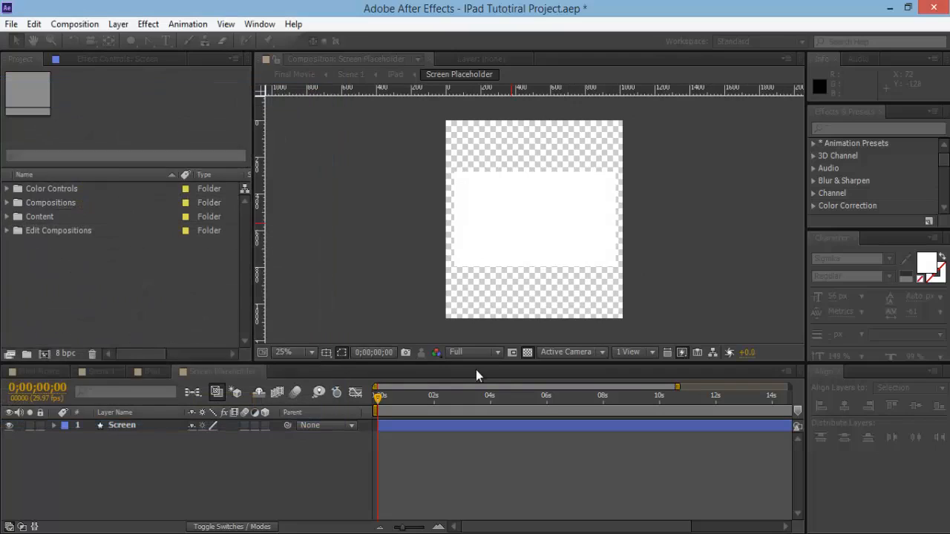
click(527, 353)
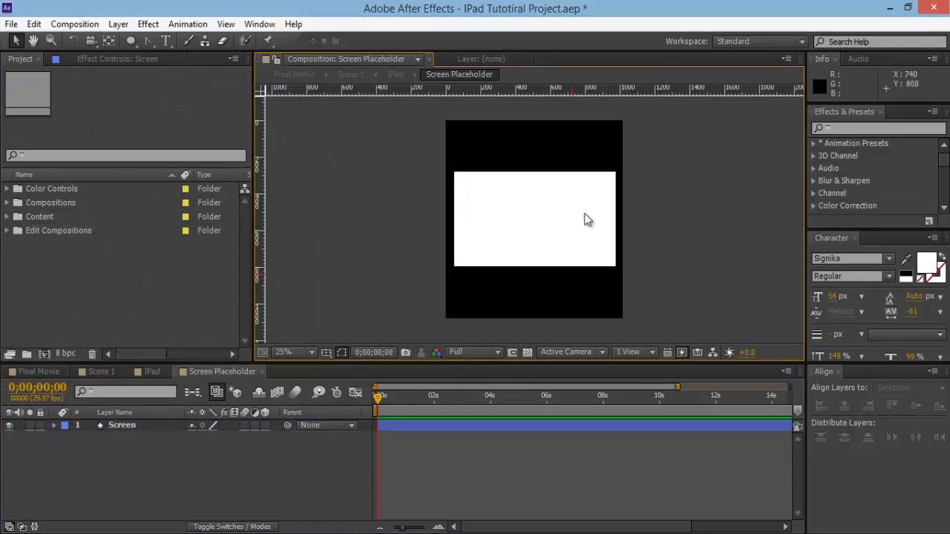
Shrink the Screen Placeholder composition to 934 px wide and 513 px high to fit the white screen shape.
click(99, 23)
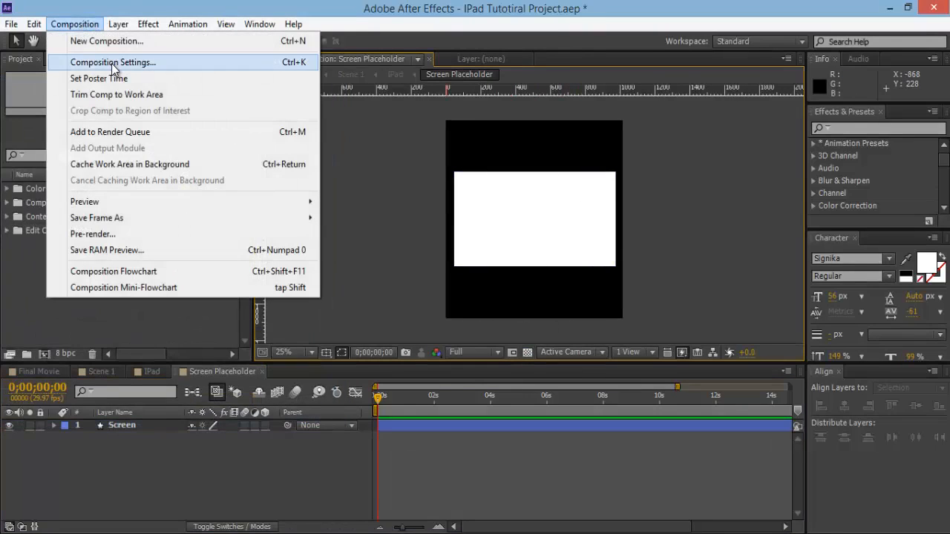
click(111, 63)
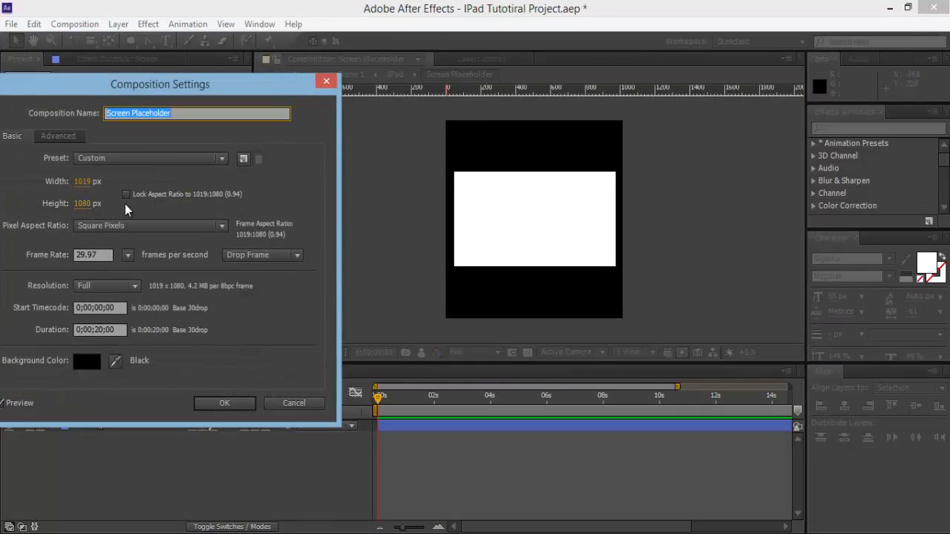
drag(82, 181, 94, 203)
drag(24, 202, 89, 205)
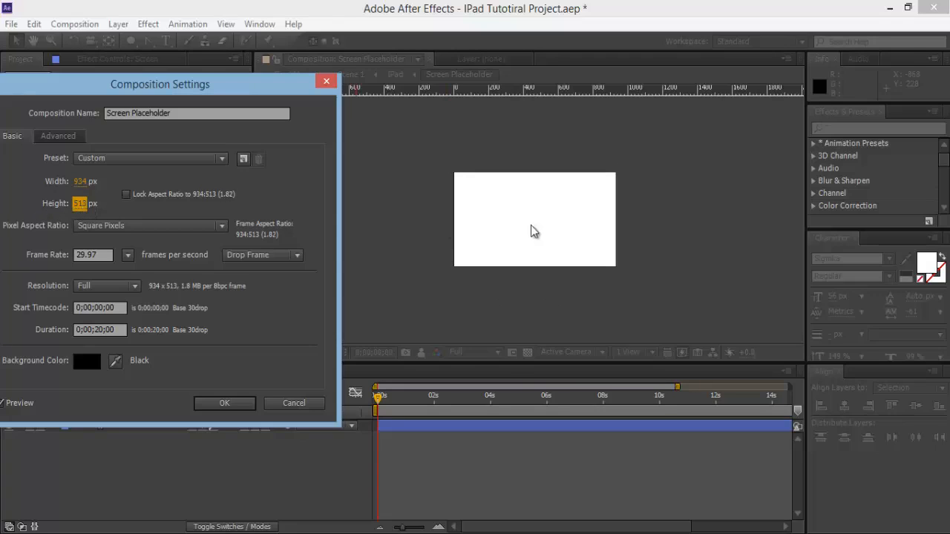
click(253, 403)
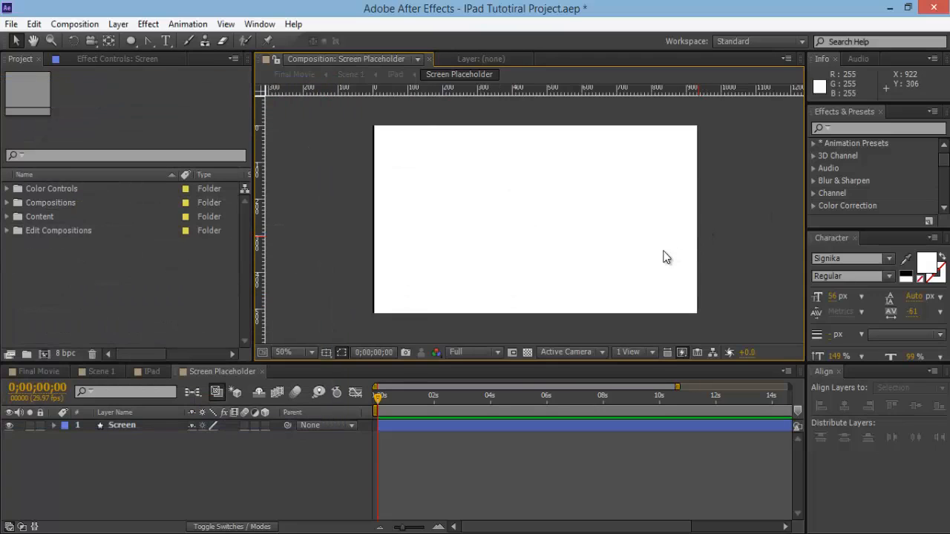
Nudge the Screen layer slightly left to align it with the composition's edge.
click(608, 293)
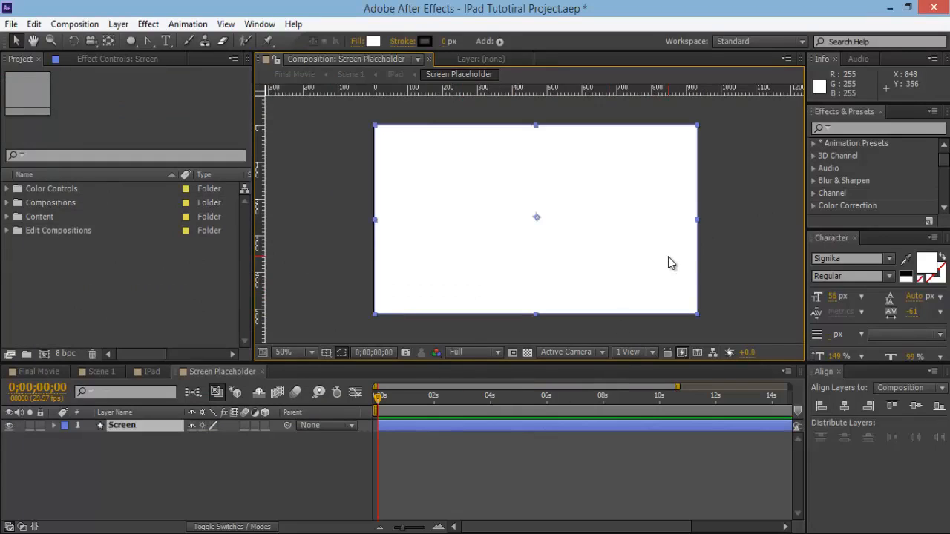
key(Return)
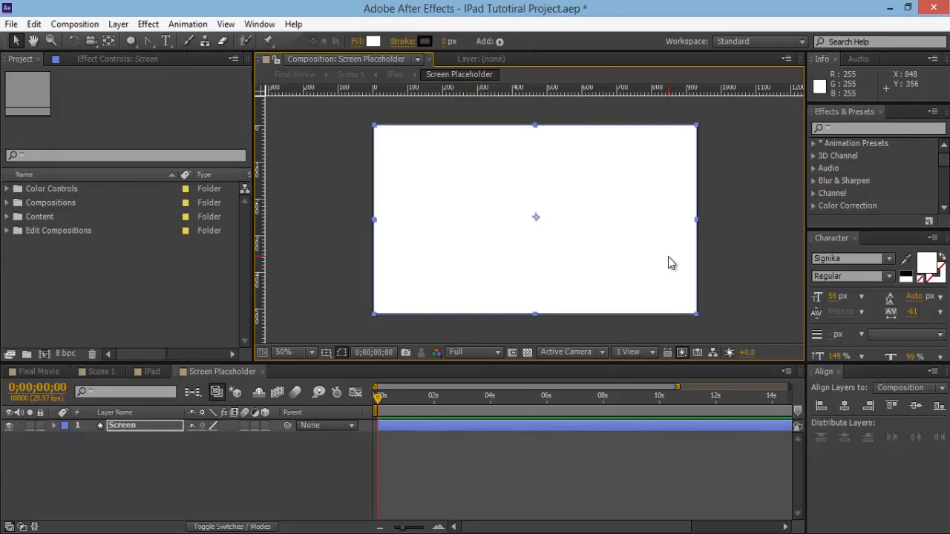
click(711, 260)
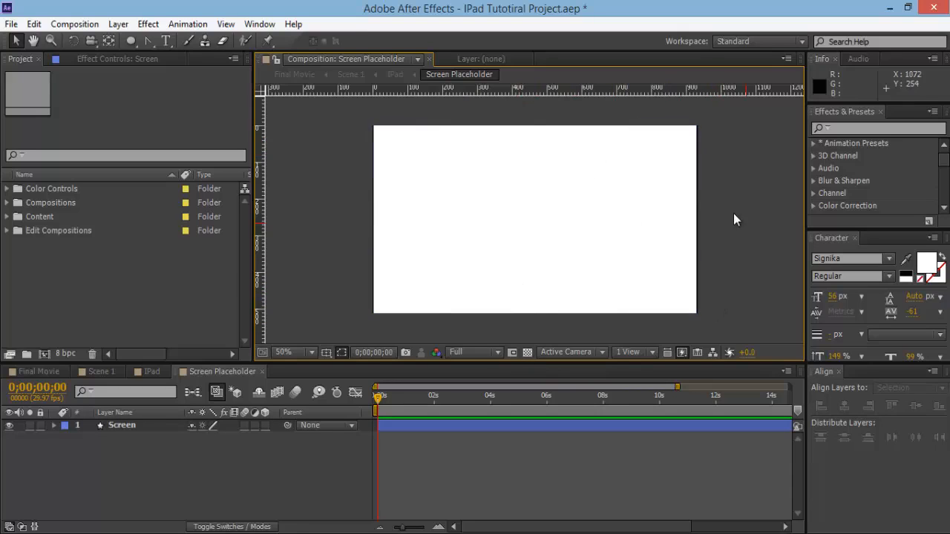
Set the Screen Placeholder composition's width to 931 px.
click(75, 24)
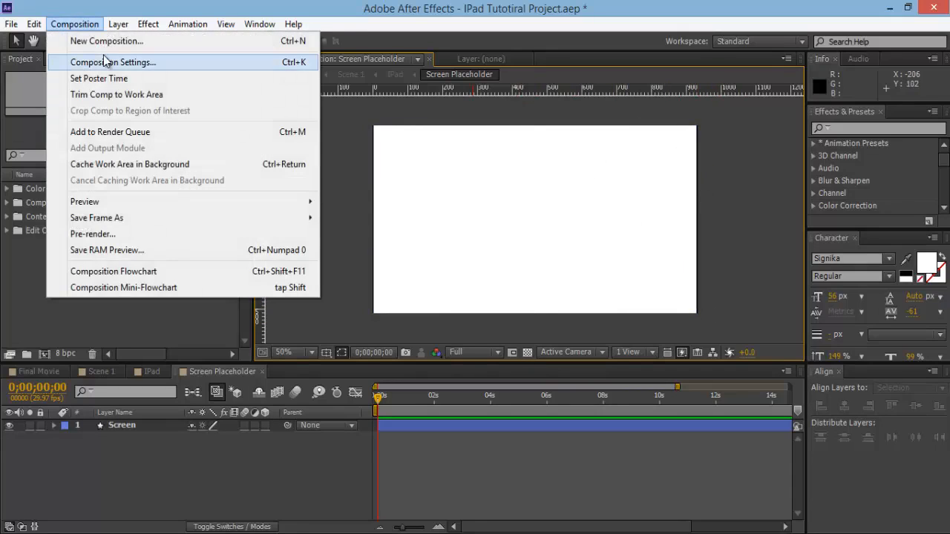
click(110, 63)
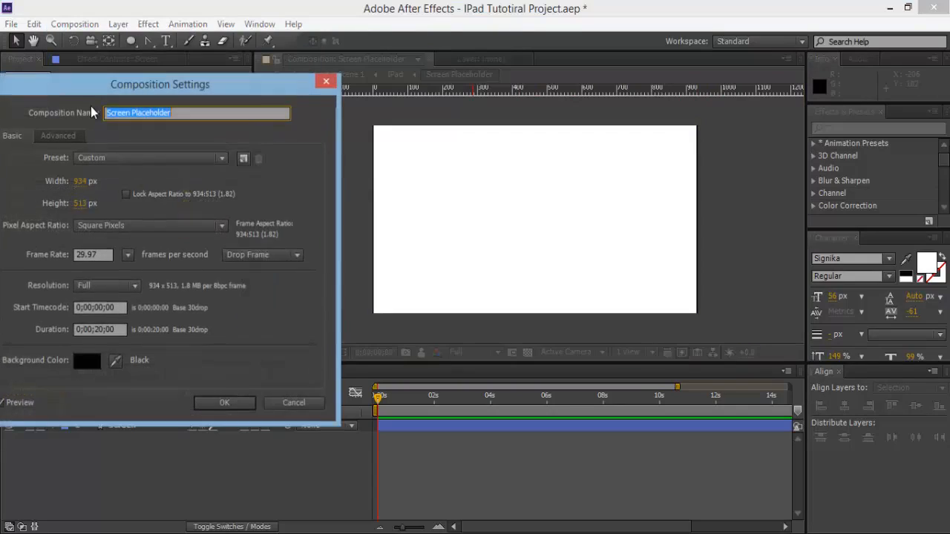
click(84, 181)
text(9)
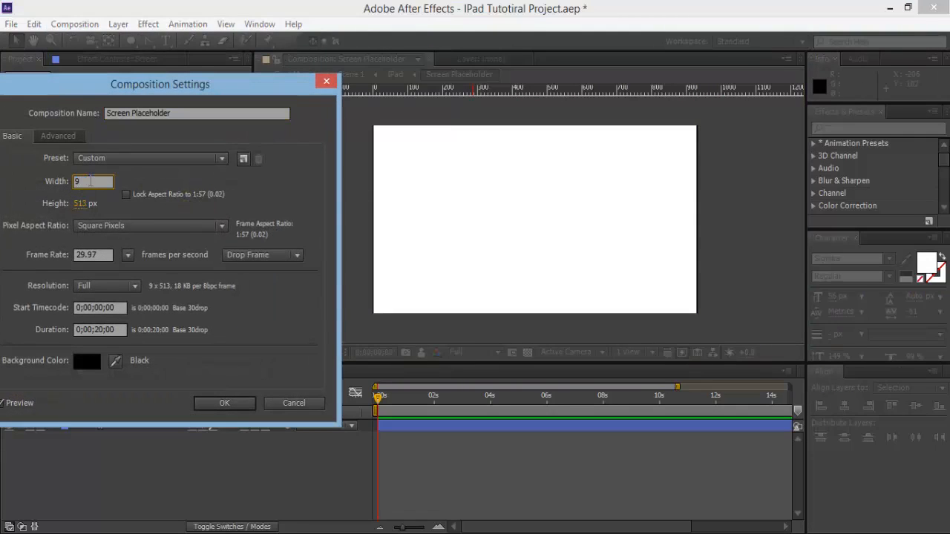
text(34)
key(Return)
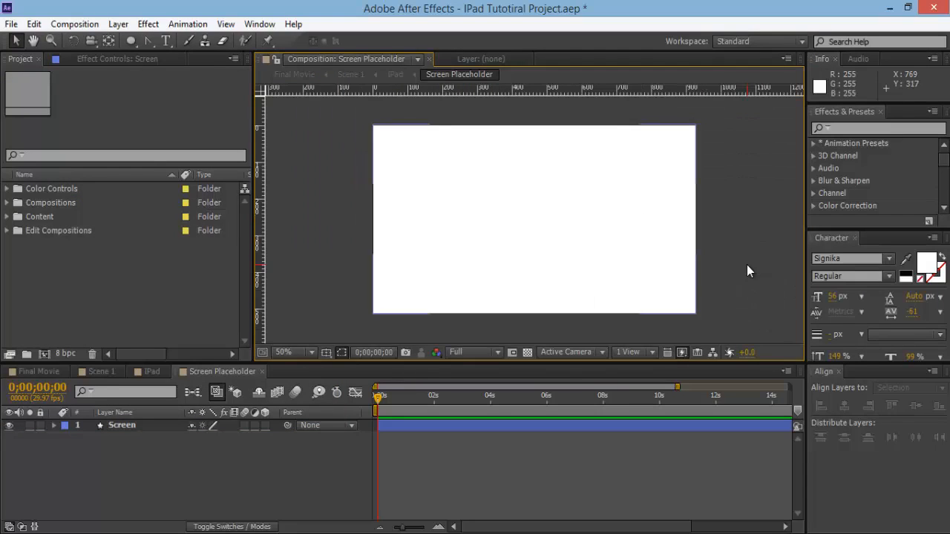
Set the Screen Placeholder composition's size to 930 px wide and 515 px high.
click(74, 24)
click(95, 63)
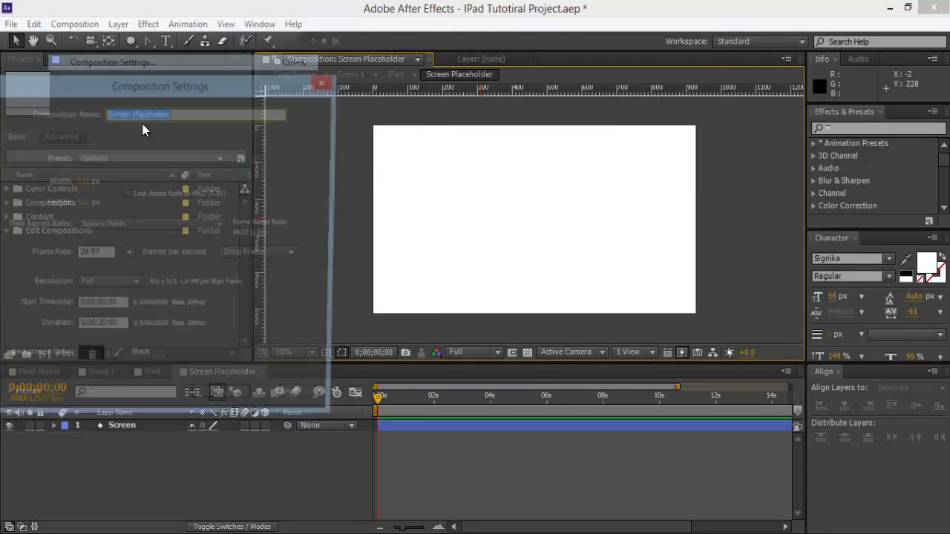
click(81, 181)
text(930)
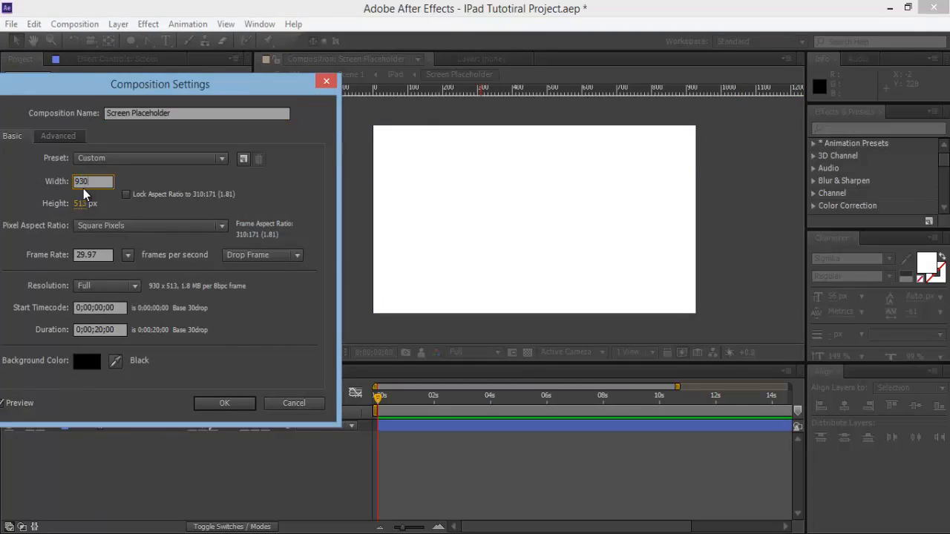
key(Tab)
text(515)
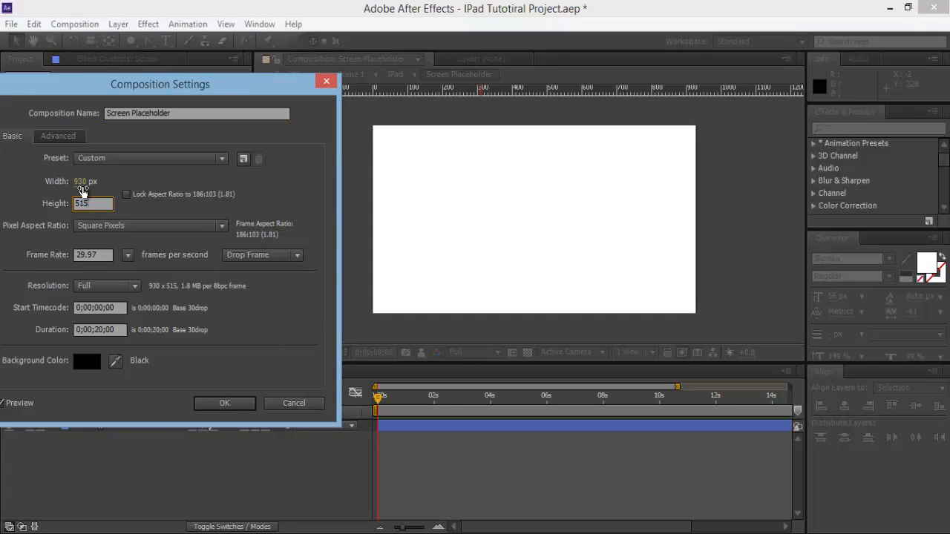
key(Return)
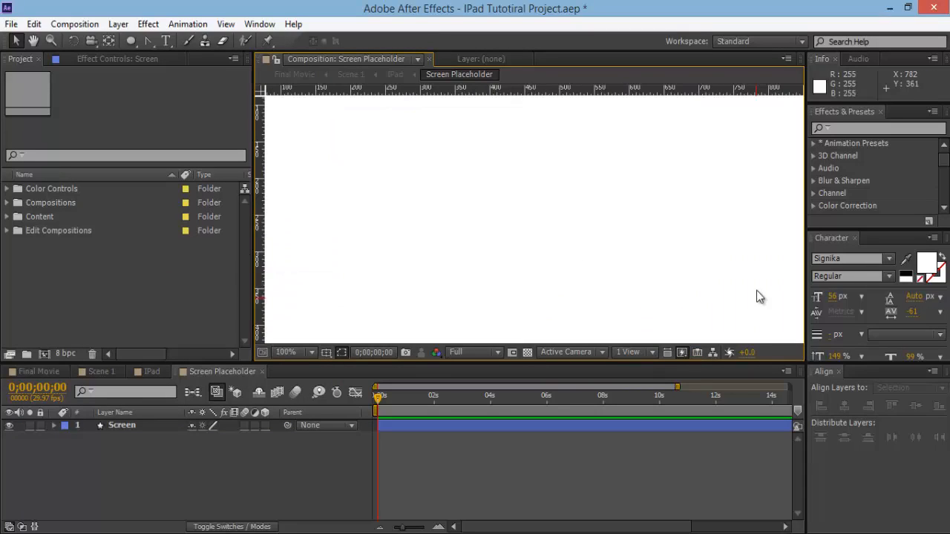
Change the Screen shape's fill color to light red E88181 and return to the IPad composition.
click(548, 232)
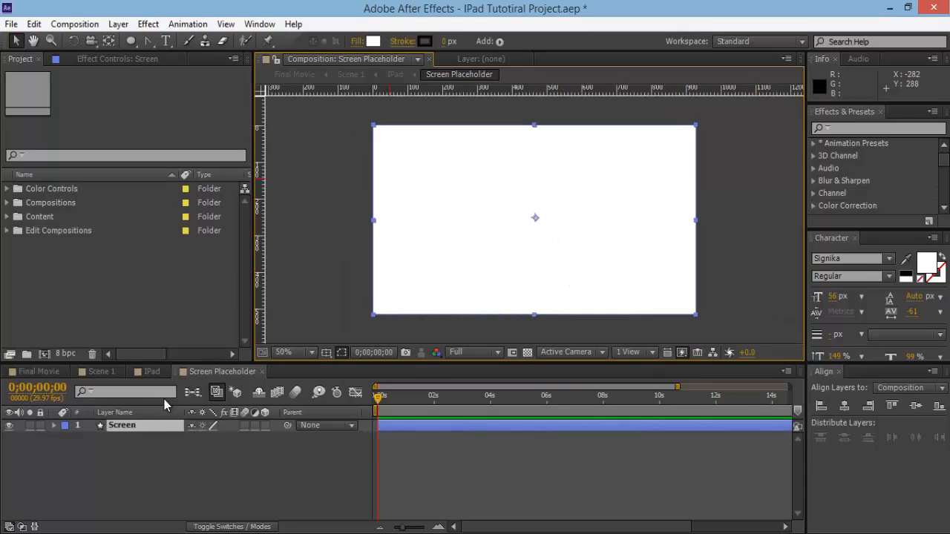
click(149, 428)
click(378, 40)
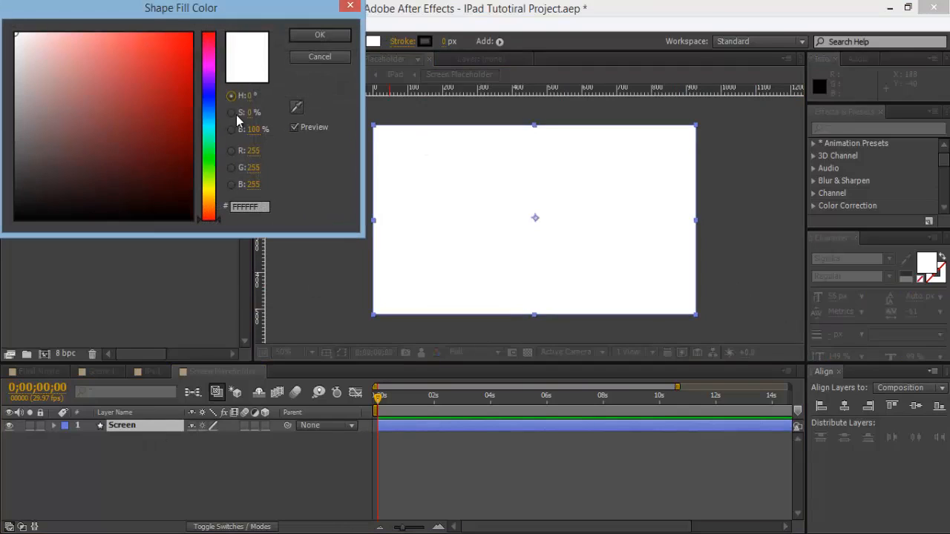
click(210, 94)
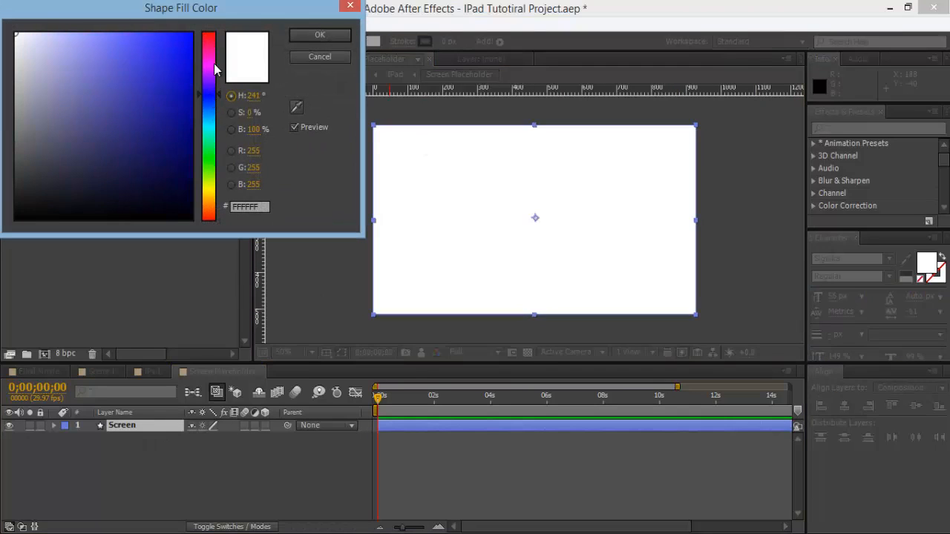
drag(215, 63, 93, 49)
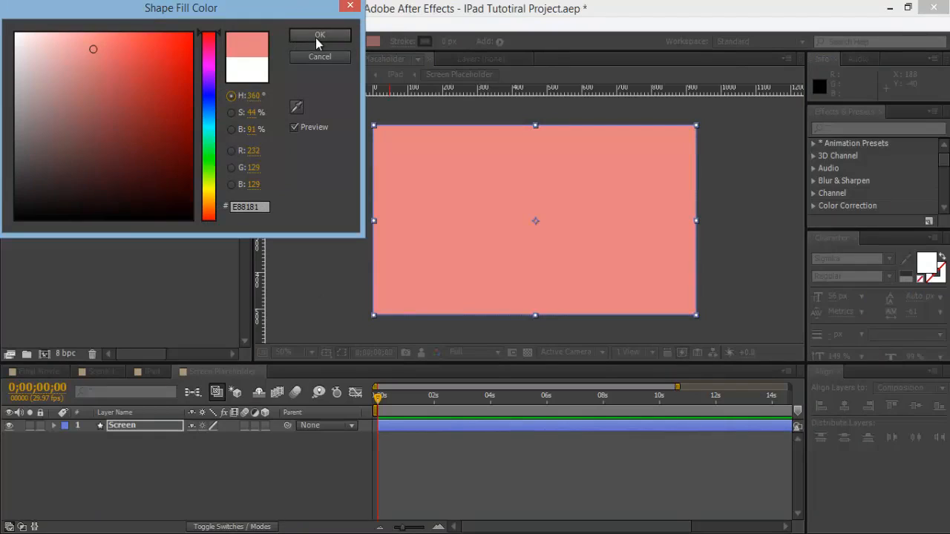
click(315, 38)
click(485, 468)
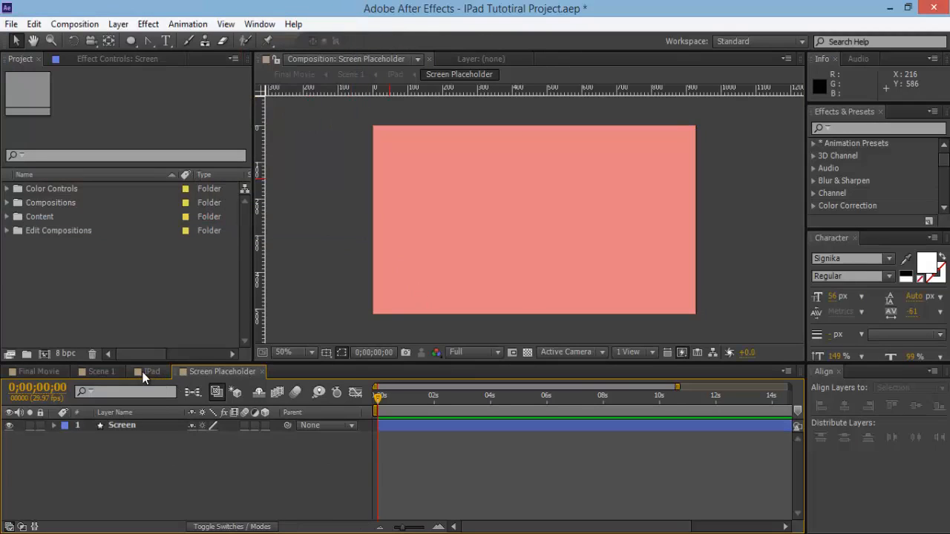
click(148, 372)
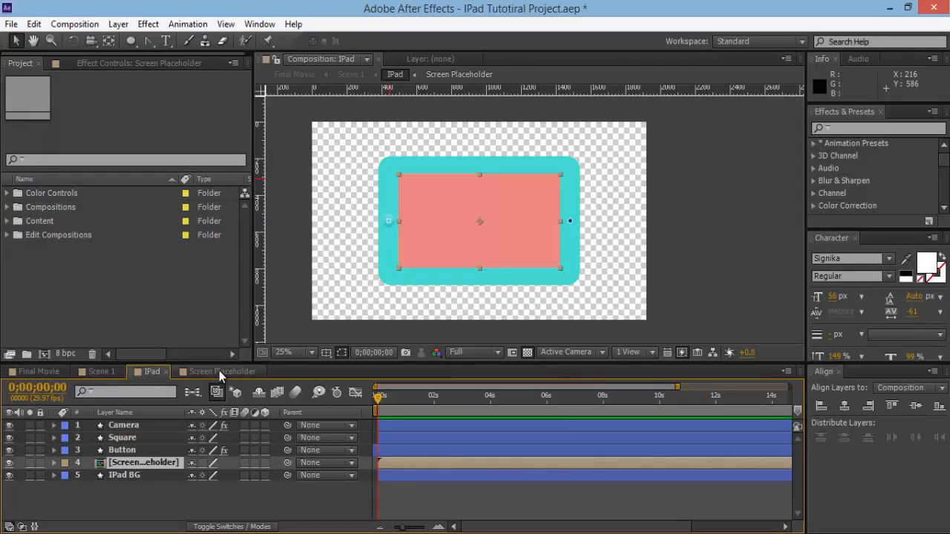
Pre-compose the Screen layer inside the Screen Placeholder composition into a new composition named Screen 1.
click(508, 487)
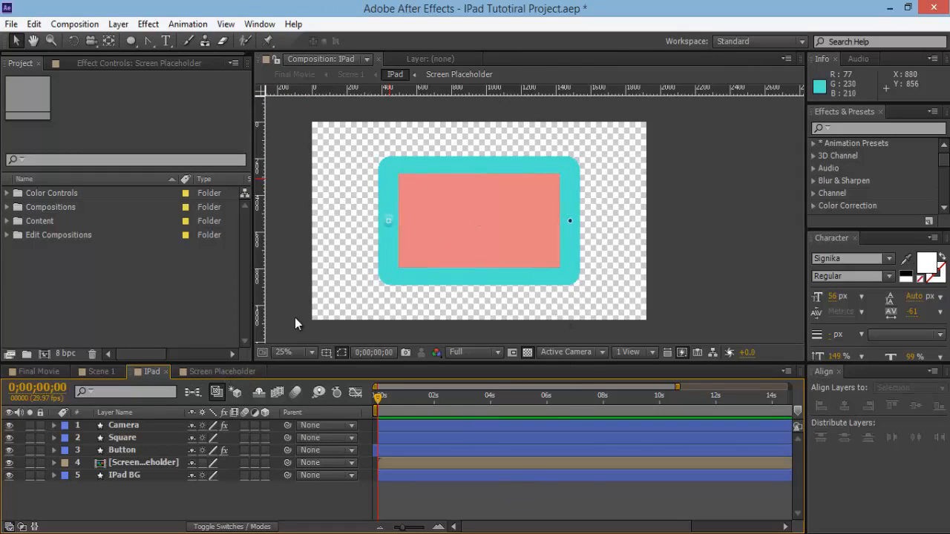
click(239, 371)
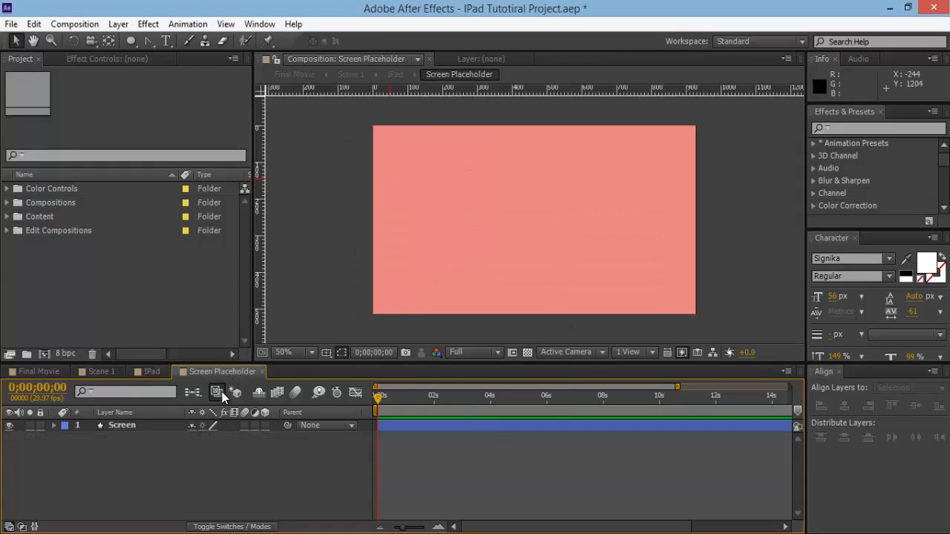
click(121, 425)
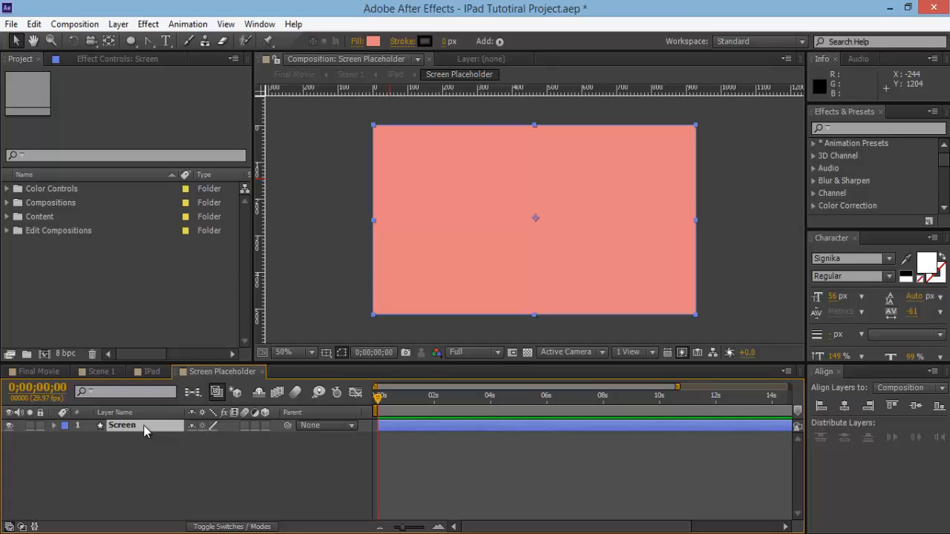
right_click(143, 425)
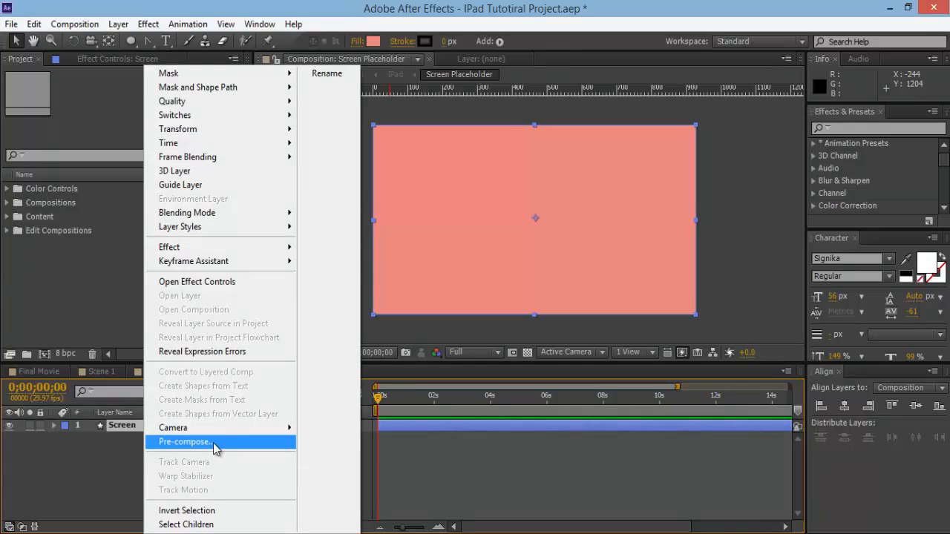
click(185, 442)
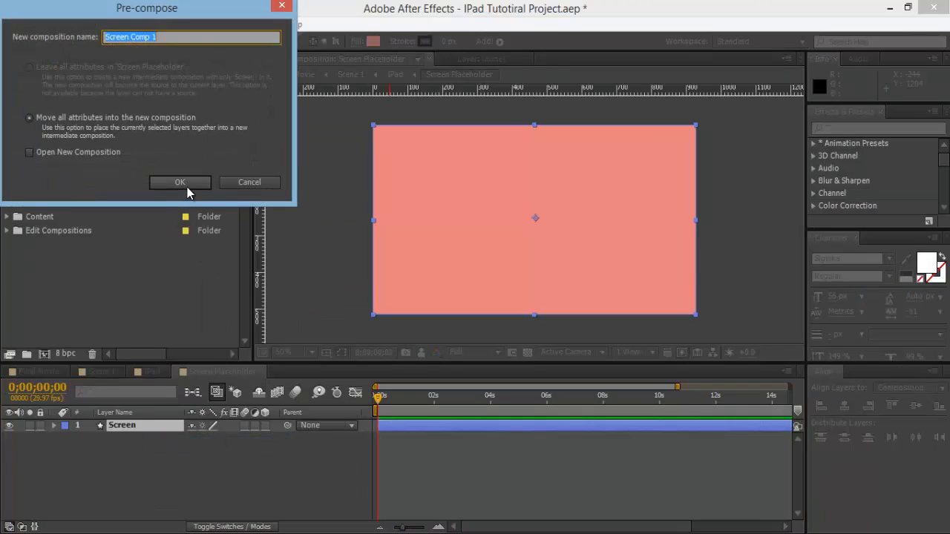
text(Screen)
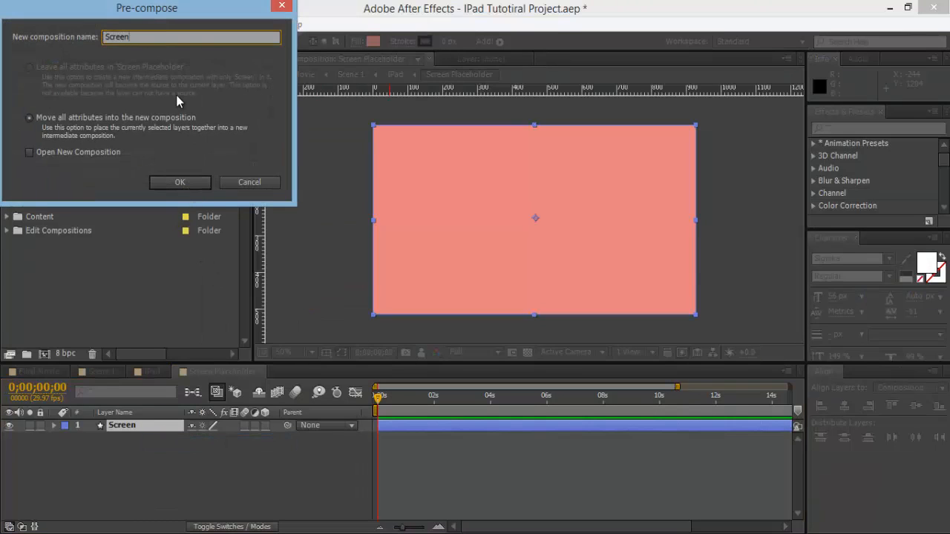
key(Return)
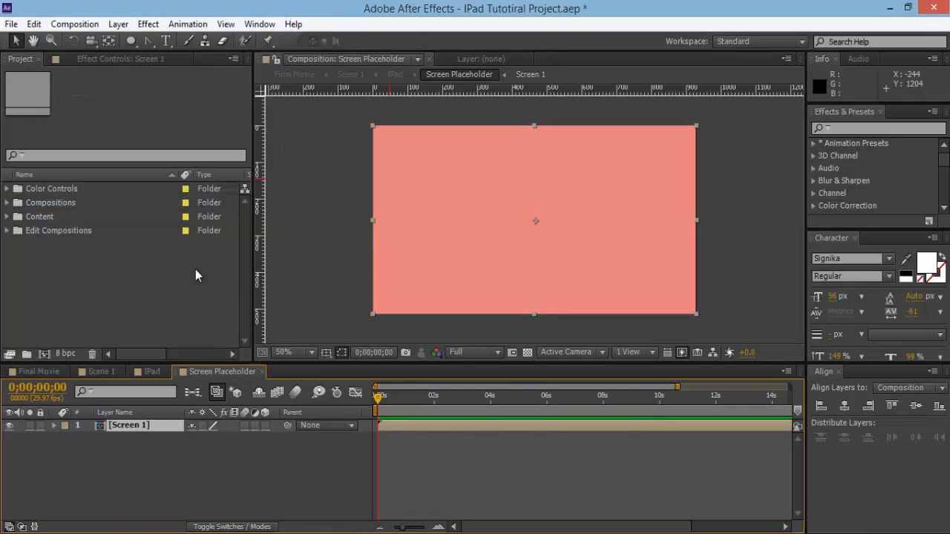
Show source names in the layer list, then view the Screen 1 composition and return to Screen Placeholder.
click(114, 411)
double_click(137, 425)
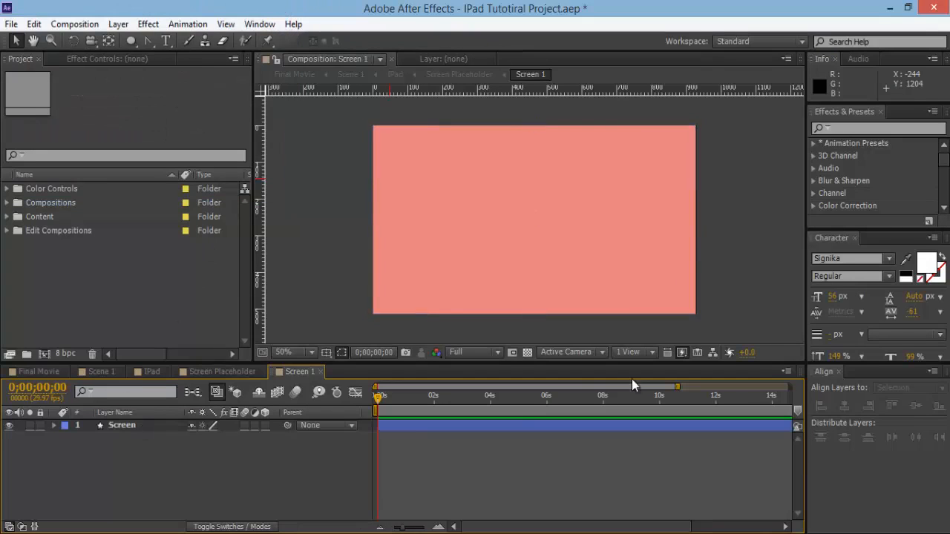
click(216, 372)
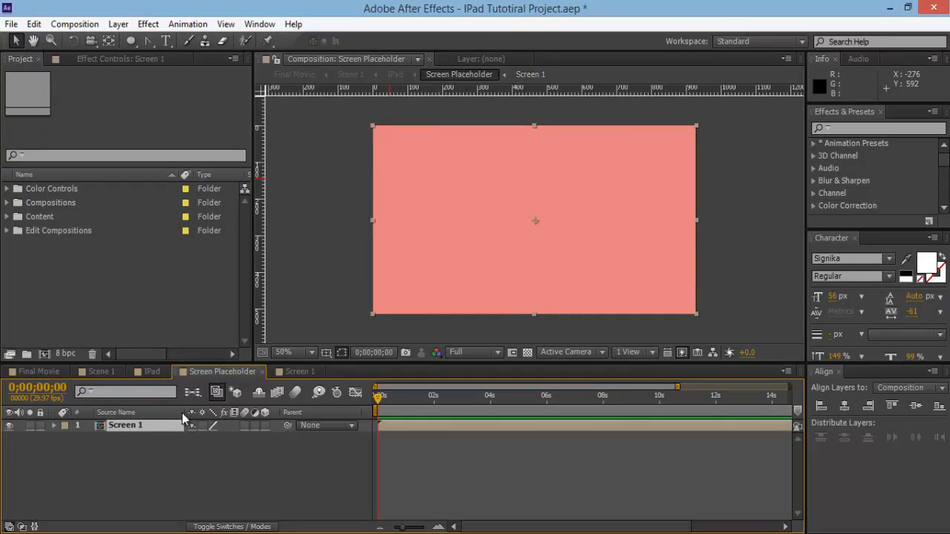
Duplicate the Screen 1 composition three times in the Compositions folder to make Screen 2, Screen 3 and Screen 4.
click(65, 314)
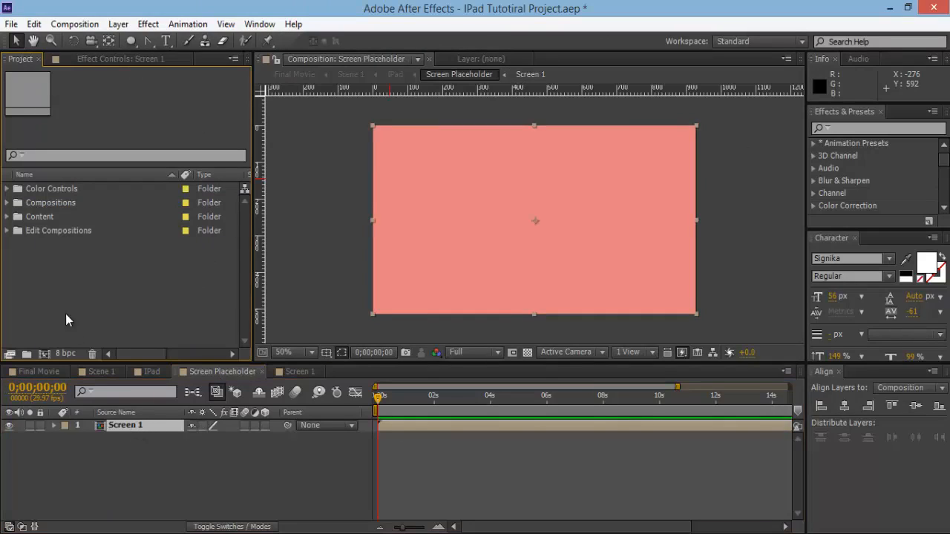
click(7, 203)
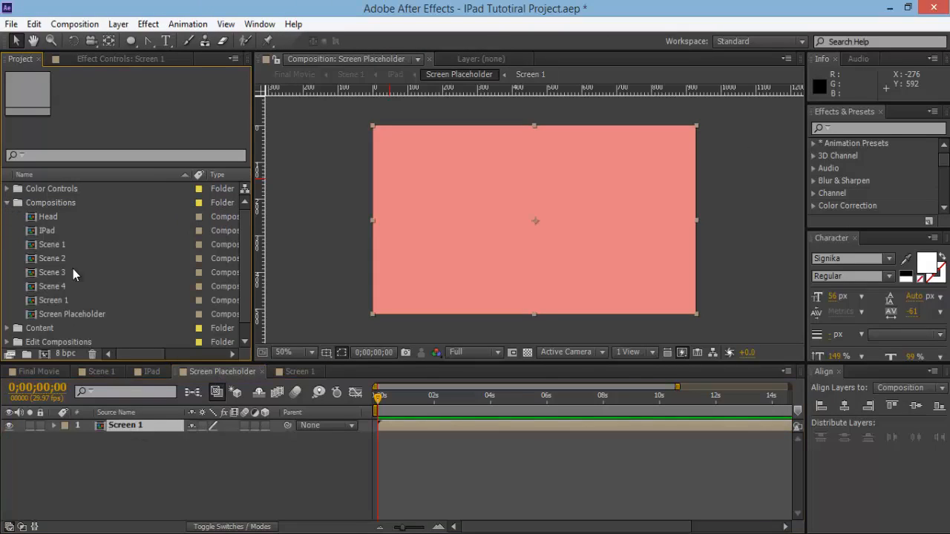
click(63, 303)
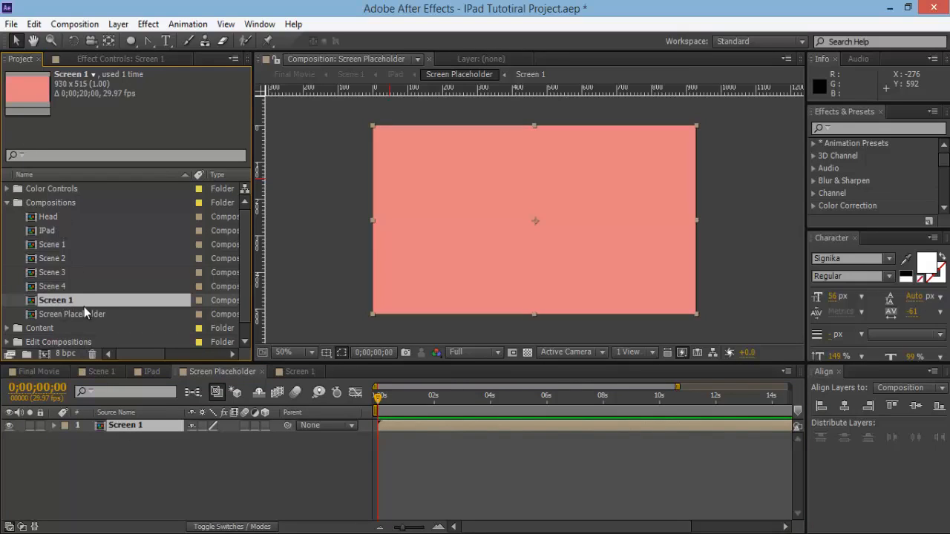
click(44, 205)
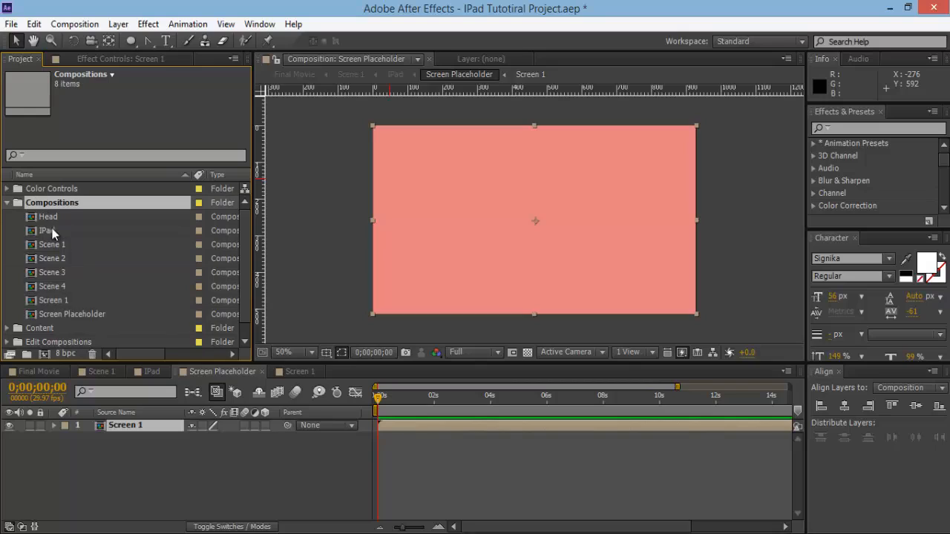
click(46, 300)
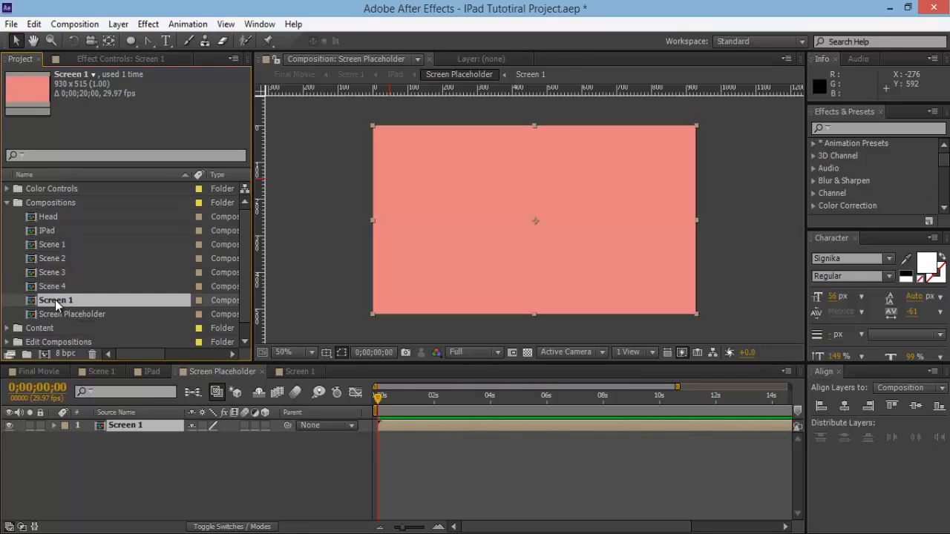
key(ctrl+d)
key(ctrl+d)
key(ctrl+d)
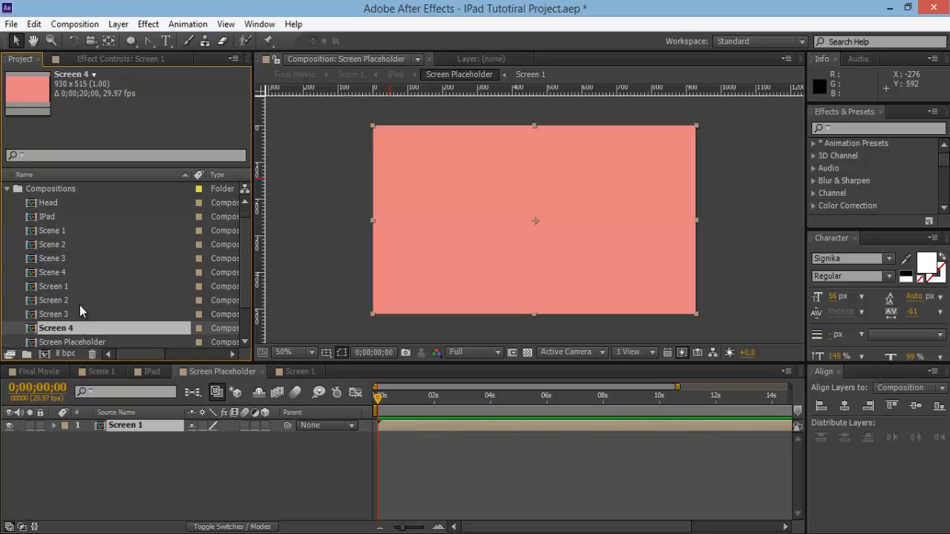
Add Screen 2, Screen 3 and Screen 4 to the Screen Placeholder composition, ordered ascending beneath Screen 1.
shift+click(80, 303)
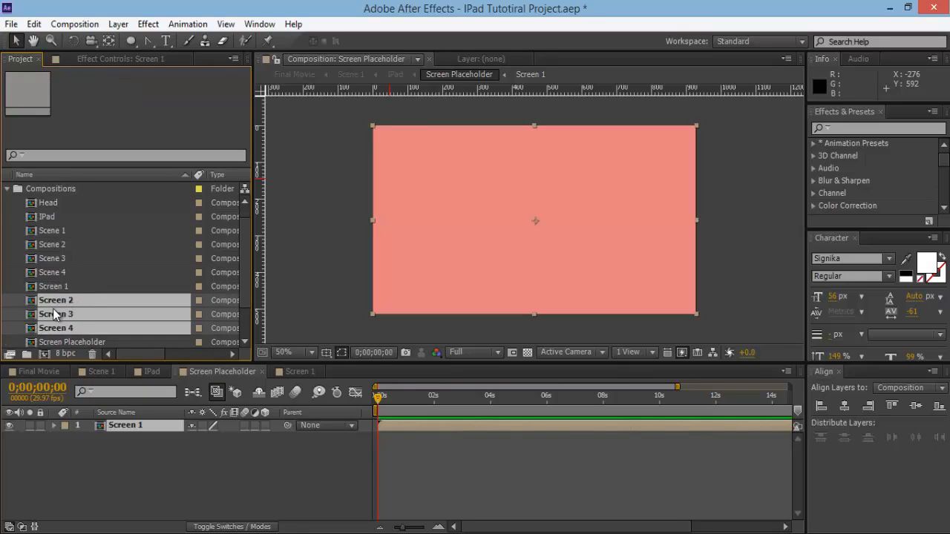
drag(70, 305, 137, 453)
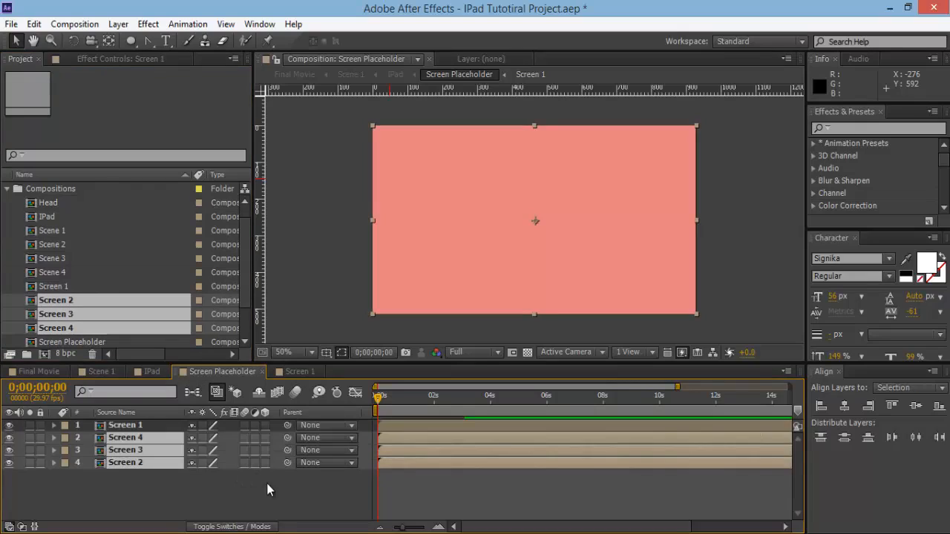
click(268, 483)
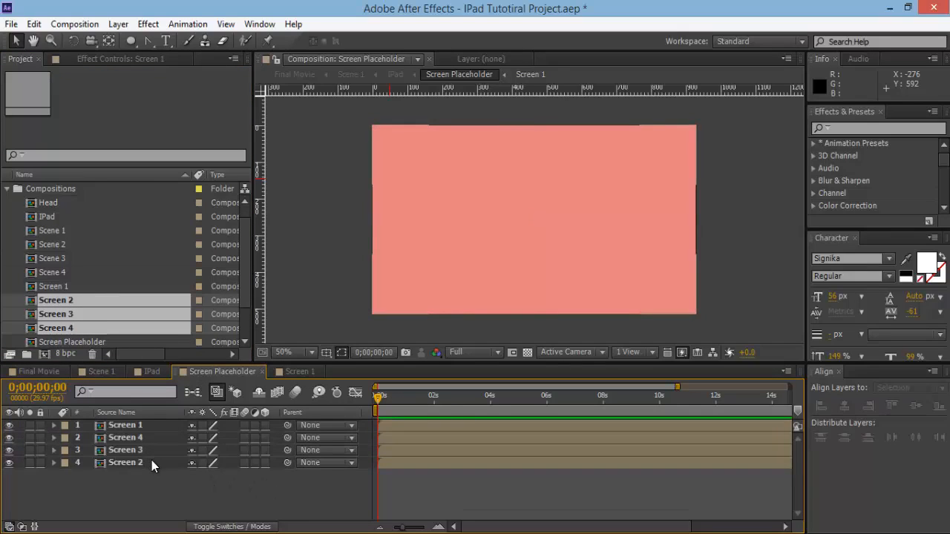
drag(151, 460, 294, 477)
click(496, 473)
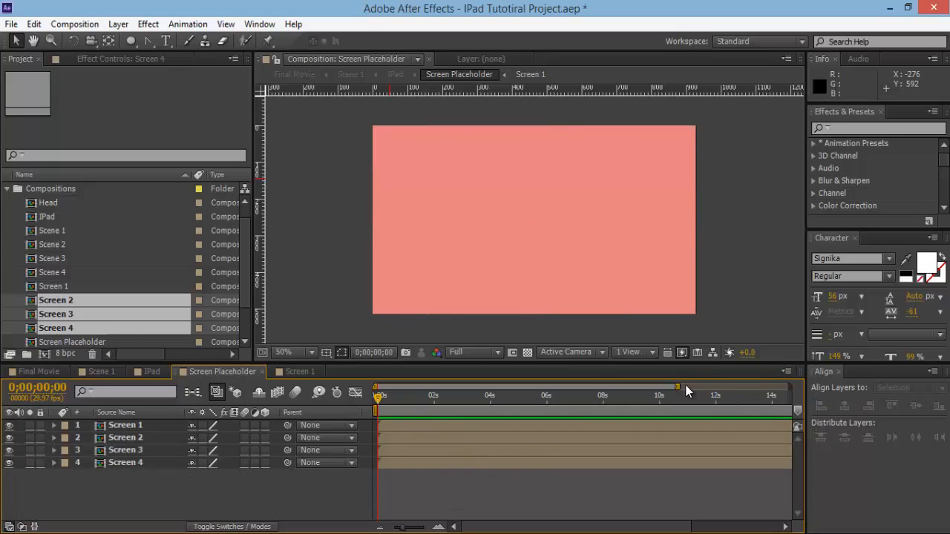
Shift the Screen 2, Screen 3 and Screen 4 layers in time to start at 0;00;04;29.
drag(682, 386, 789, 386)
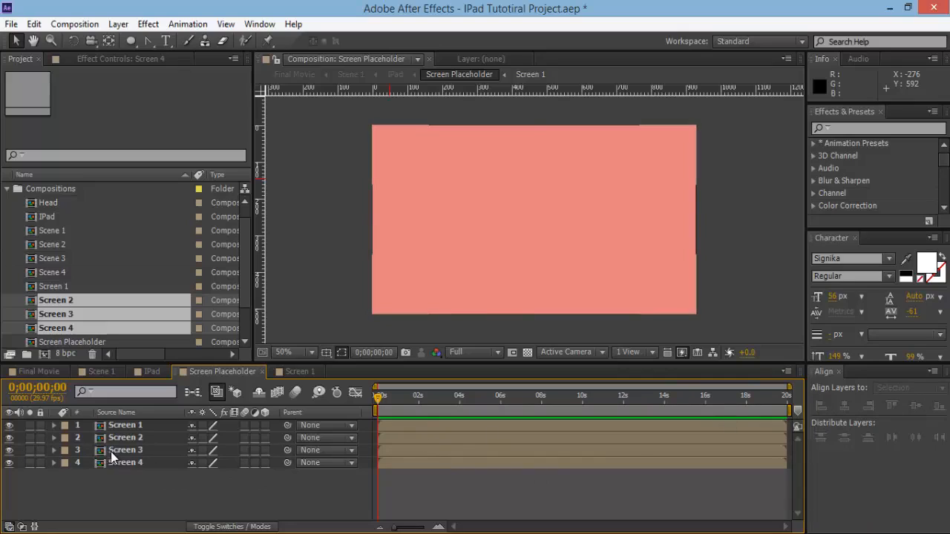
click(121, 428)
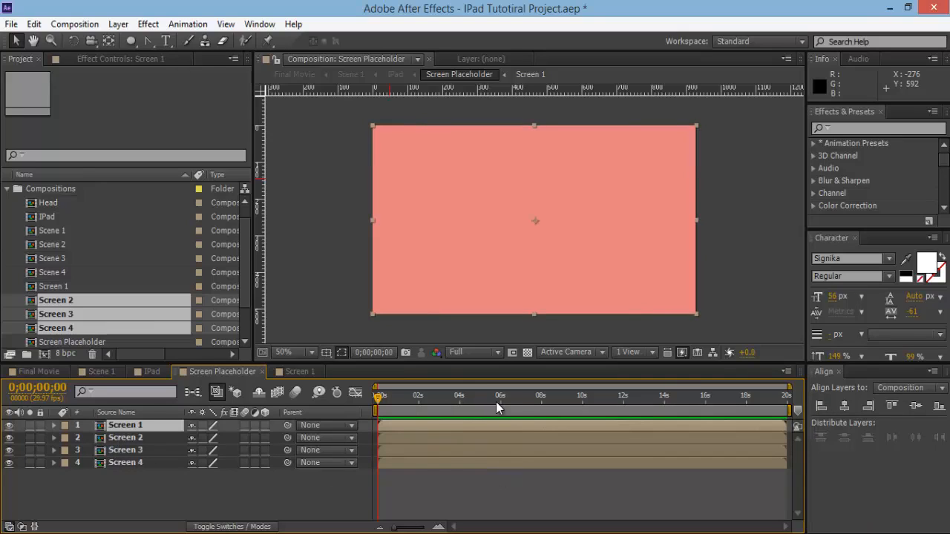
drag(492, 404, 481, 400)
drag(788, 387, 579, 402)
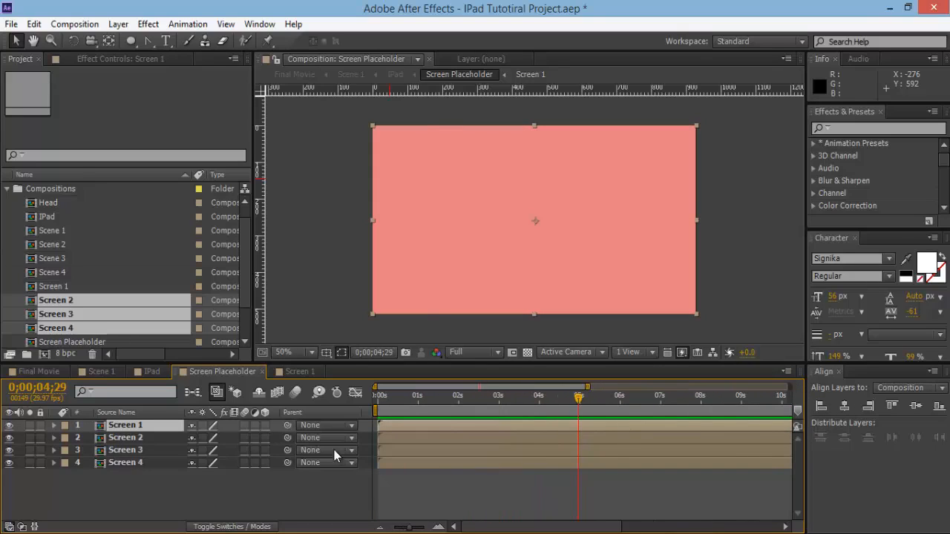
click(429, 477)
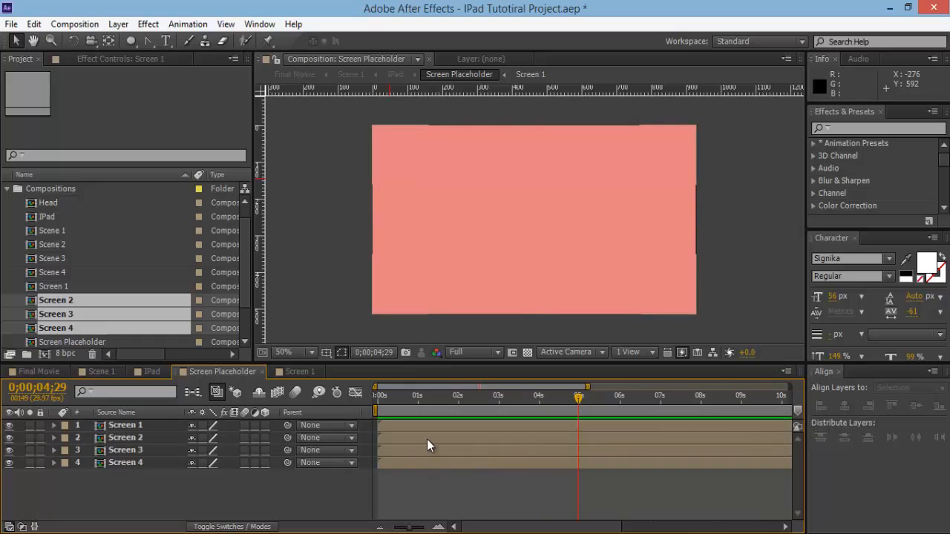
click(427, 439)
shift+click(429, 461)
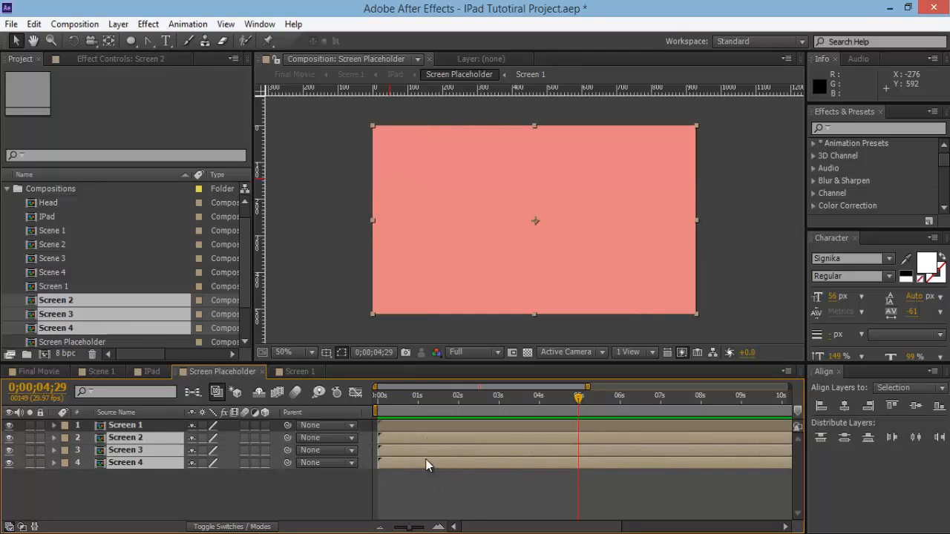
drag(414, 448, 605, 448)
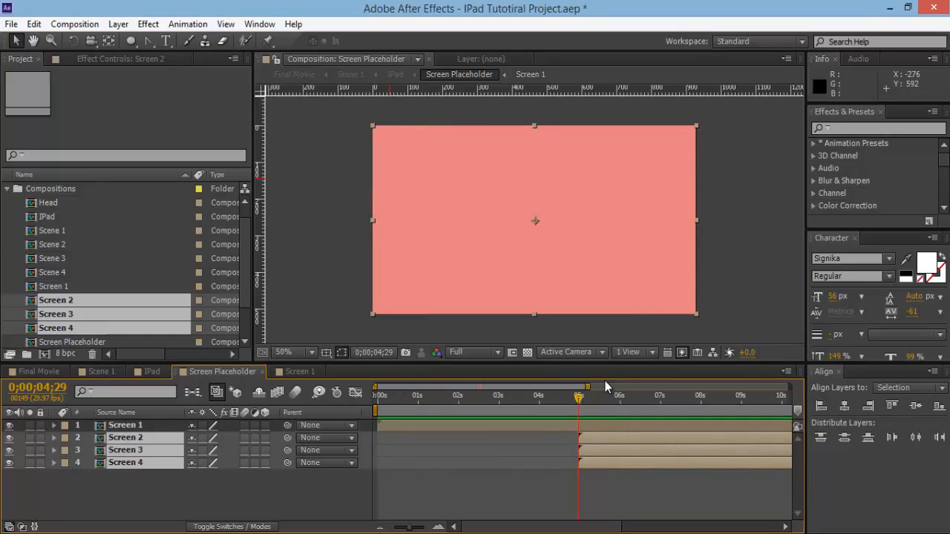
Shift the Screen 3 and Screen 4 layers in time to start at 0;00;09;29.
drag(558, 387, 626, 387)
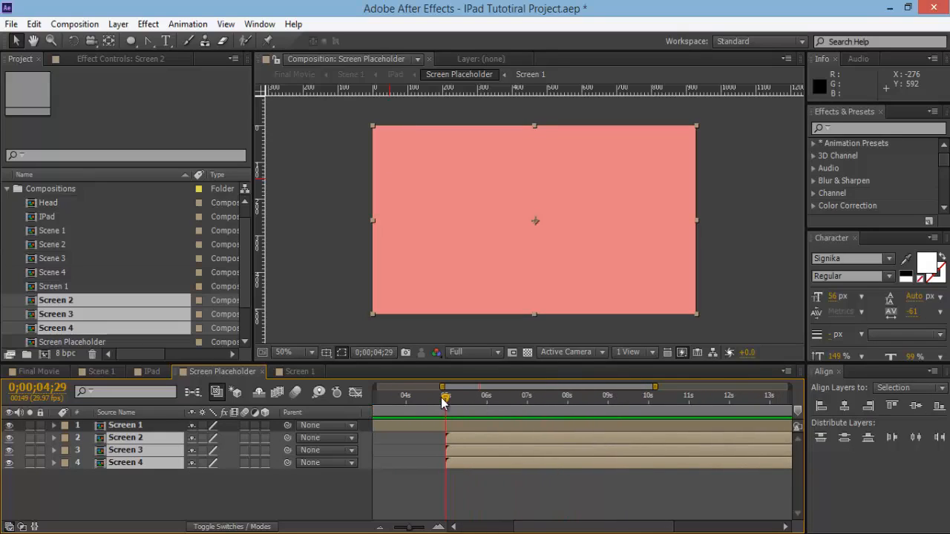
drag(444, 399, 644, 401)
key(Page_Up)
key(Page_Up)
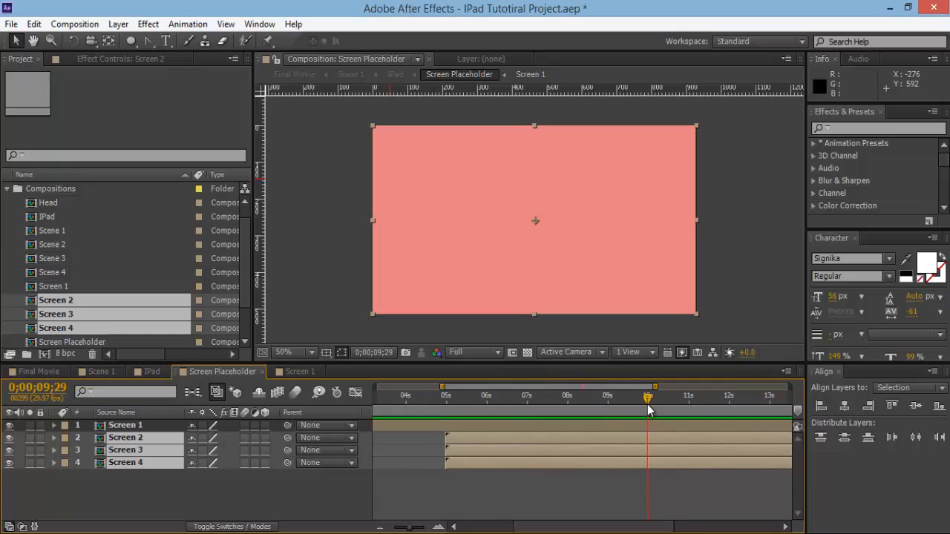
click(575, 479)
click(496, 449)
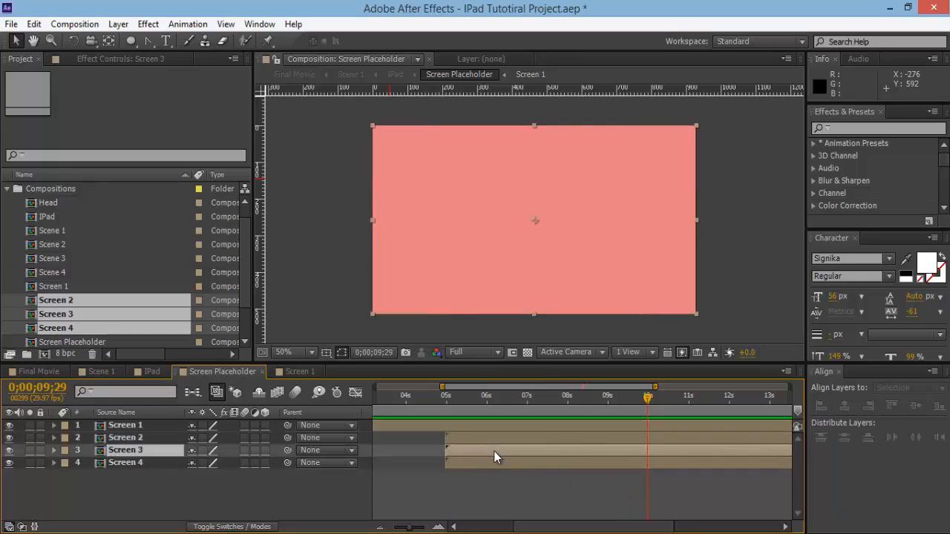
ctrl+click(491, 461)
drag(529, 454, 669, 449)
Shift the Screen 4 layer in time to start at 0;00;14;29.
drag(656, 385, 833, 373)
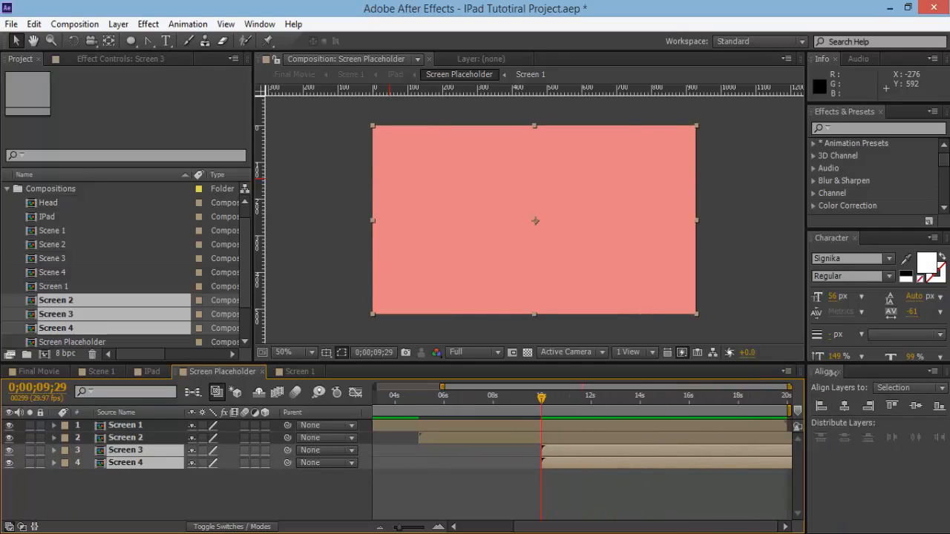
click(611, 477)
click(602, 462)
drag(543, 399, 663, 400)
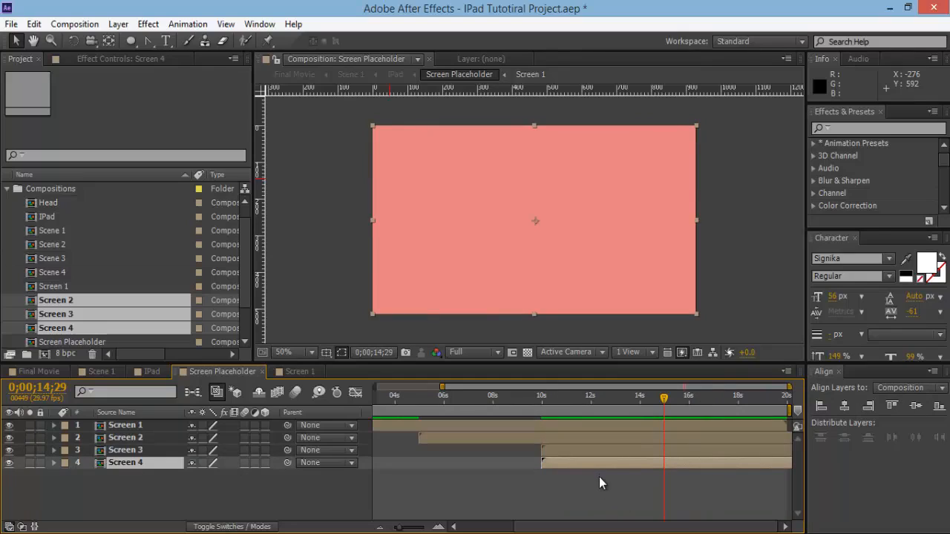
drag(597, 466, 718, 460)
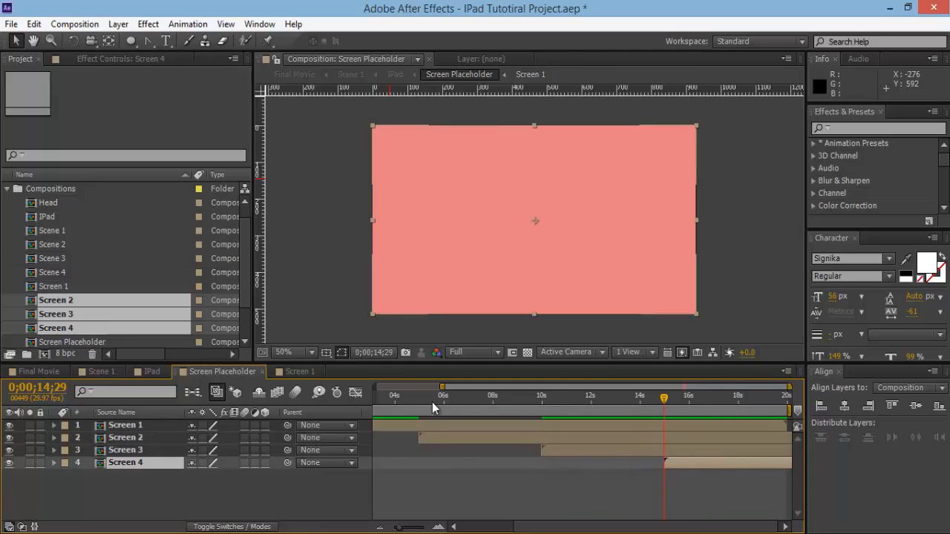
drag(440, 386, 376, 387)
click(503, 474)
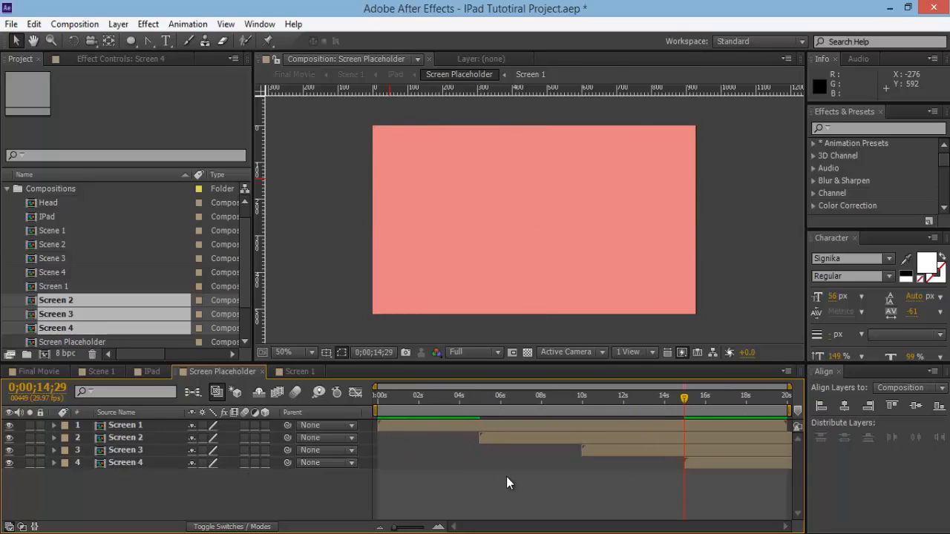
Change the Screen shape's fill color in the Screen 2 composition to light purple 9081E8.
double_click(124, 439)
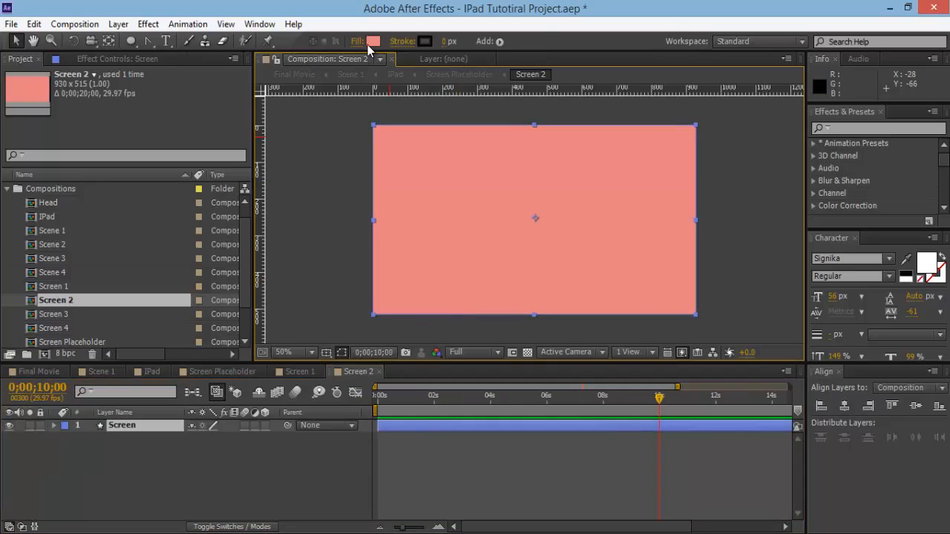
click(371, 41)
click(208, 104)
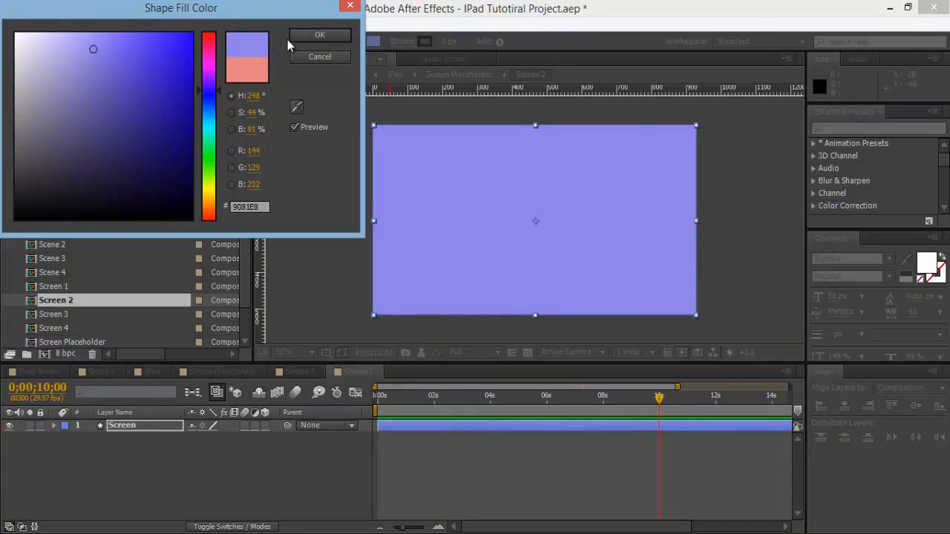
click(319, 35)
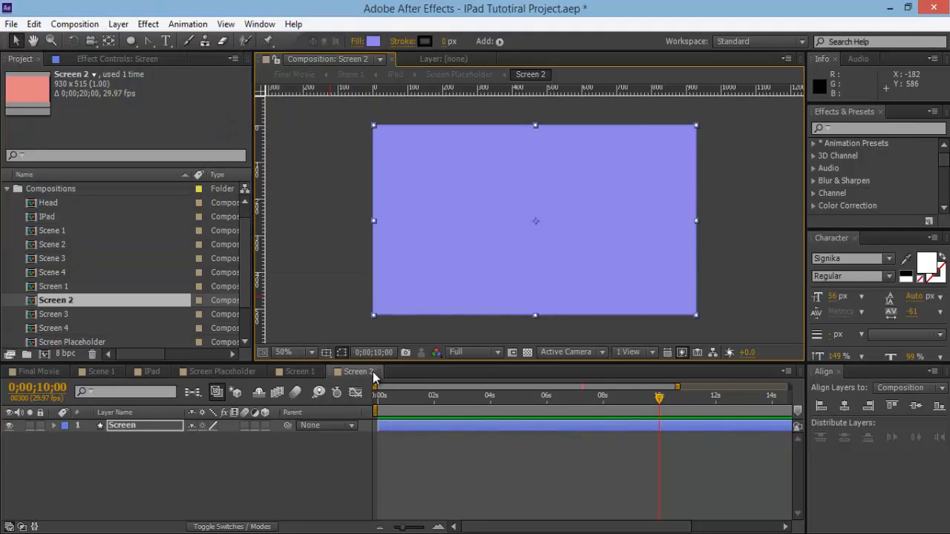
Change the Screen shape's fill color in the Screen 3 composition to green.
click(375, 371)
click(132, 453)
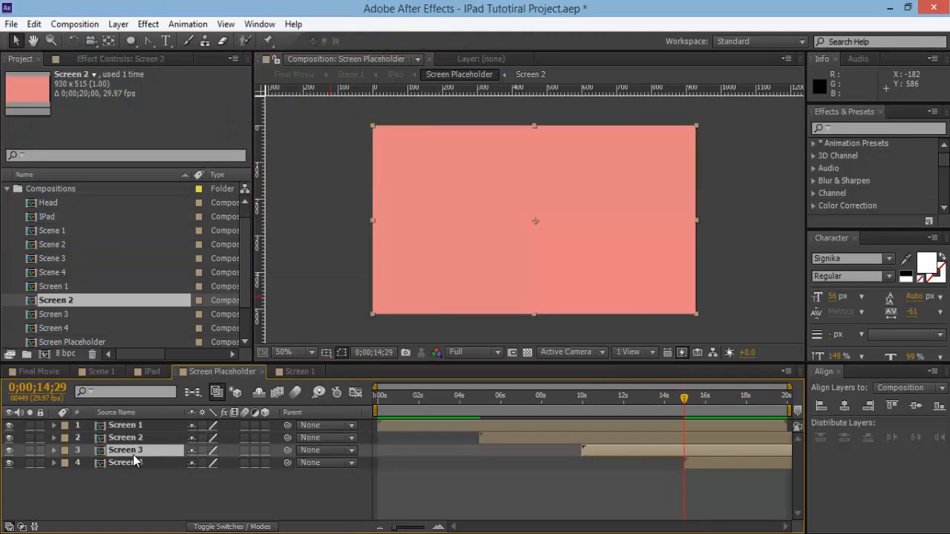
double_click(133, 452)
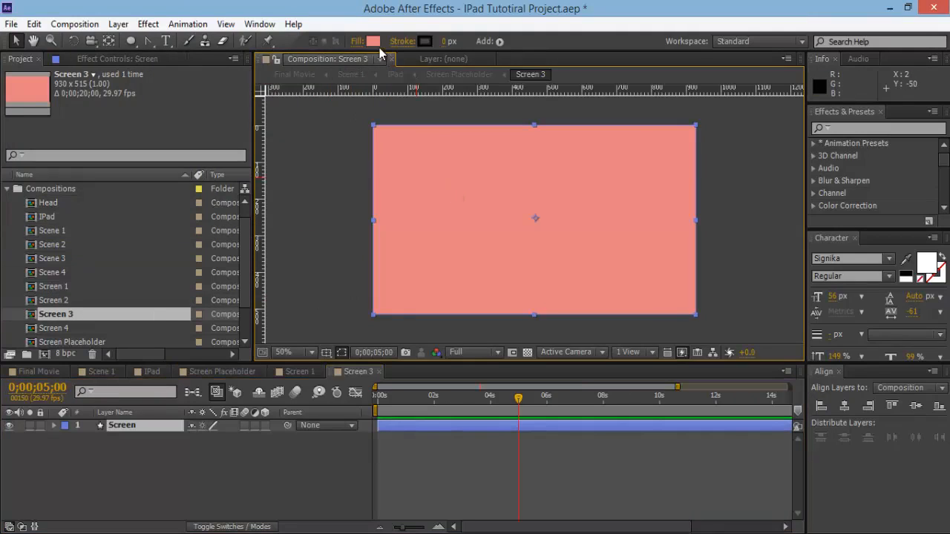
click(373, 42)
click(208, 155)
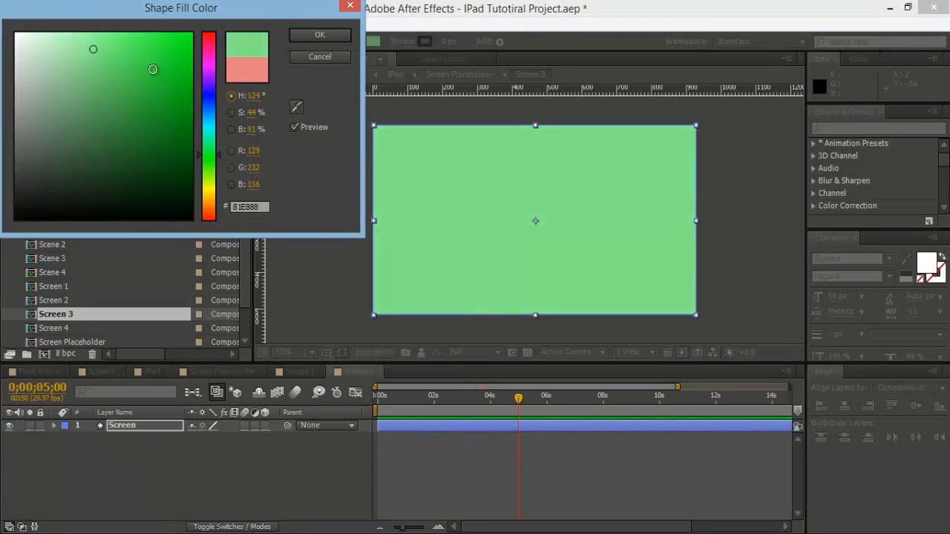
click(122, 51)
click(319, 35)
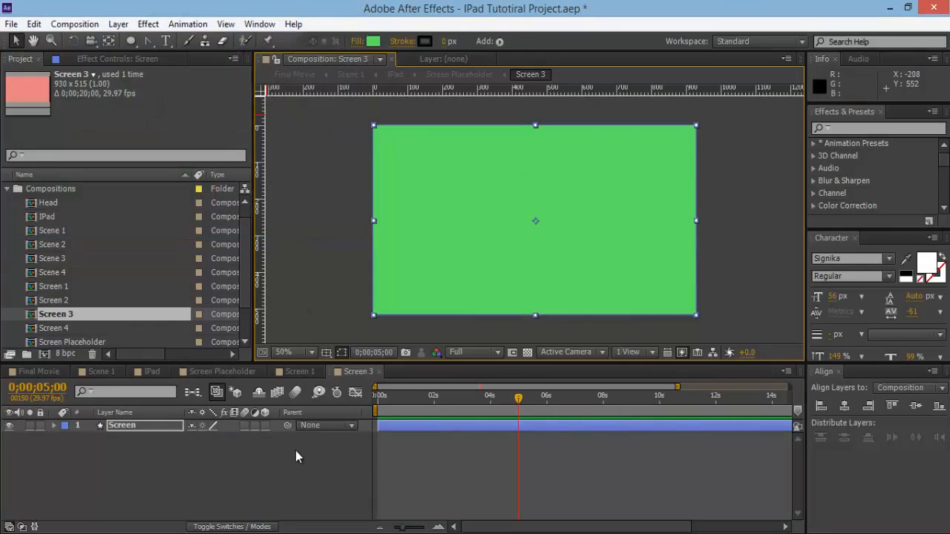
click(295, 456)
click(379, 371)
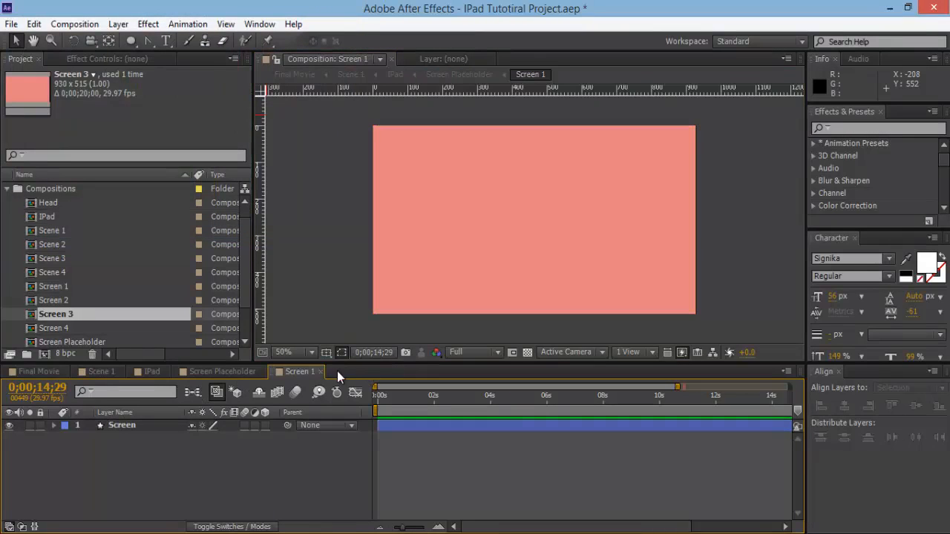
Change the Screen shape's fill color in the Screen 4 composition to pale yellow.
click(319, 371)
click(192, 486)
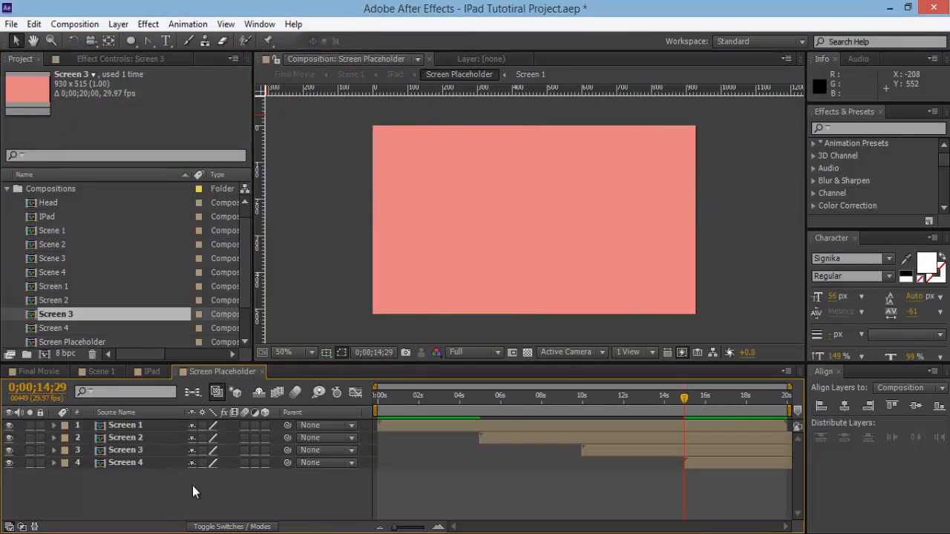
click(139, 475)
double_click(136, 465)
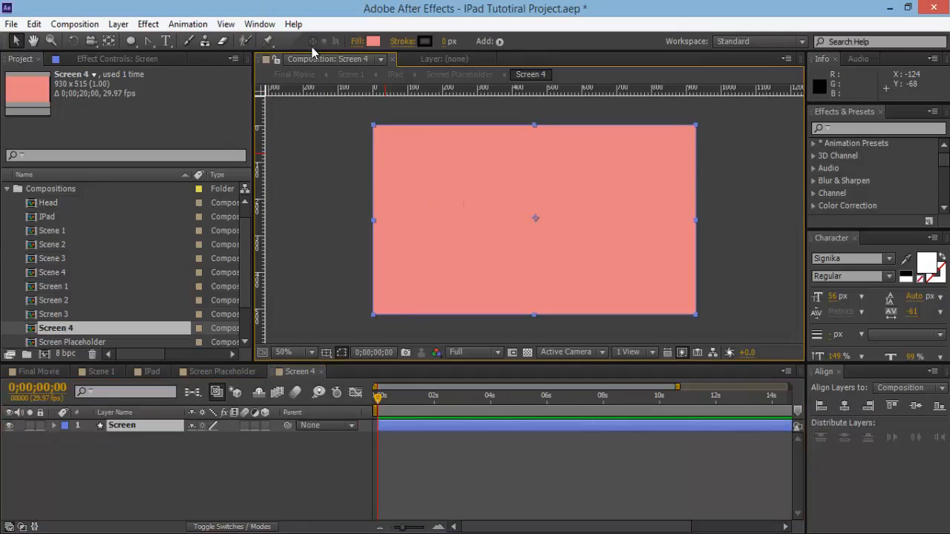
click(373, 41)
drag(212, 134, 217, 193)
click(319, 37)
click(468, 414)
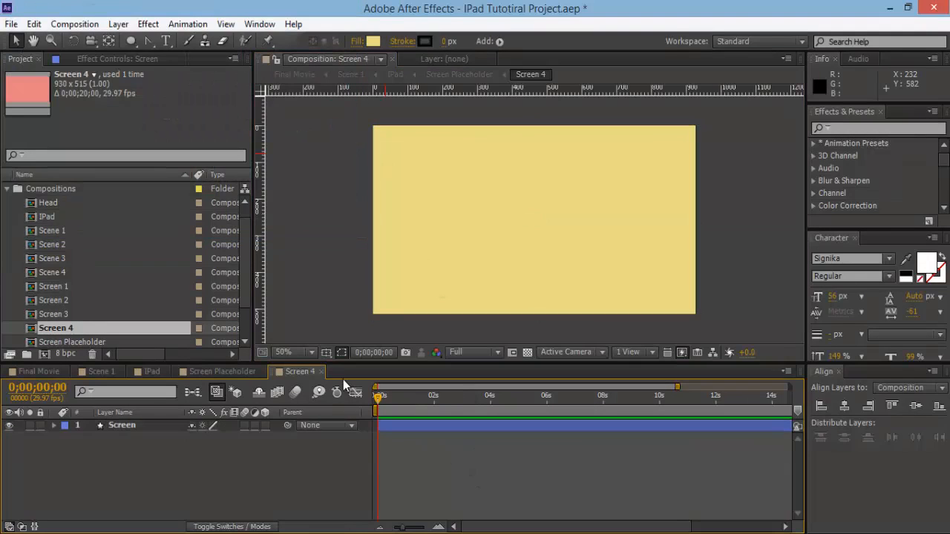
click(320, 372)
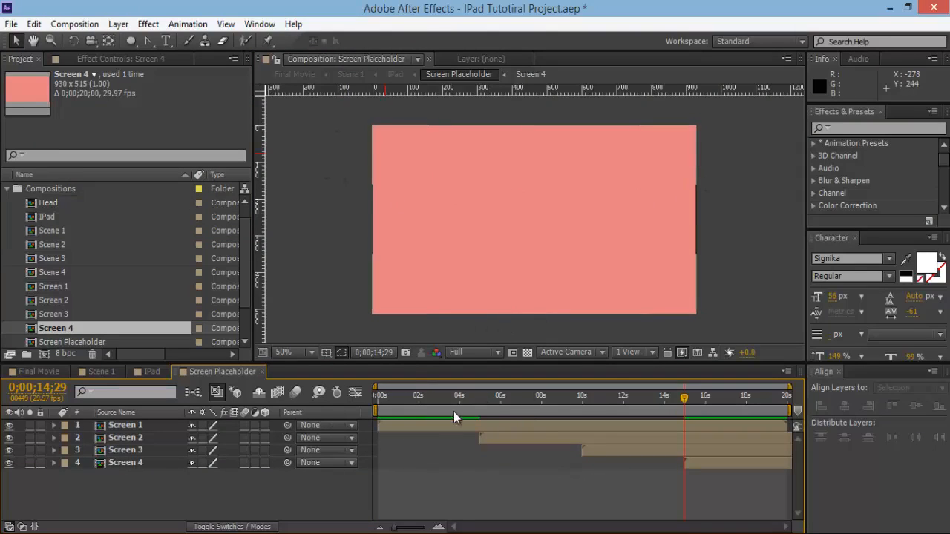
Set a Position keyframe on the Screen 1 layer in Screen Placeholder at 0;00;04;29.
click(467, 398)
mouse_move(471, 402)
mouse_down()
mouse_move(489, 408)
mouse_move(473, 401)
mouse_up()
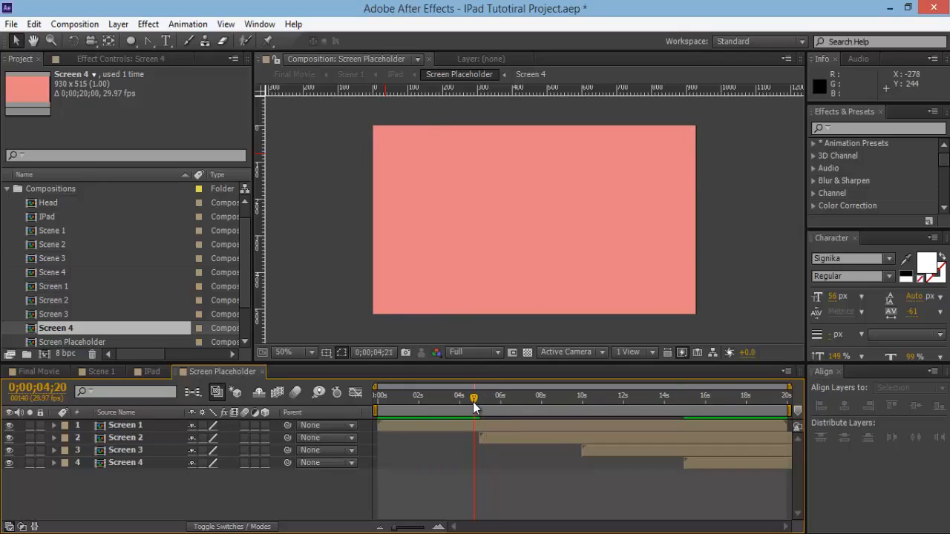
click(131, 428)
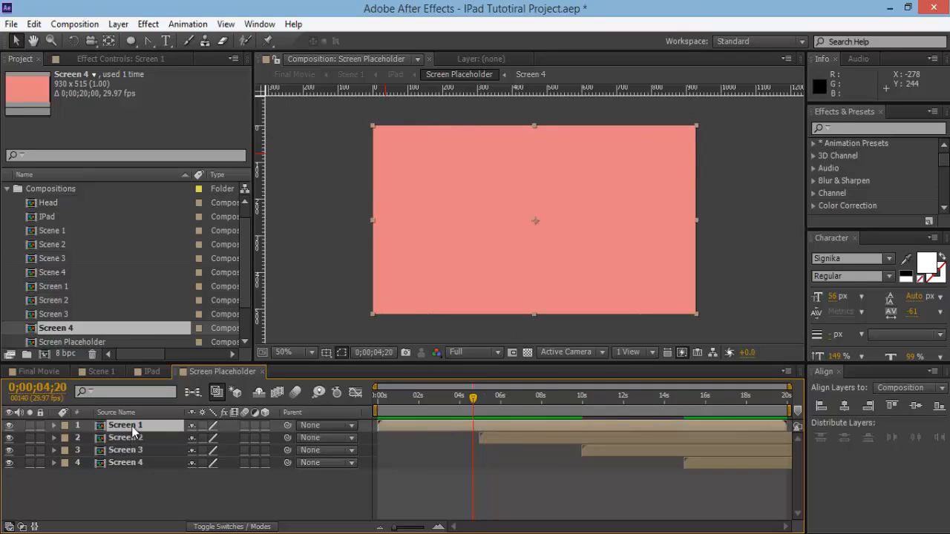
key(p)
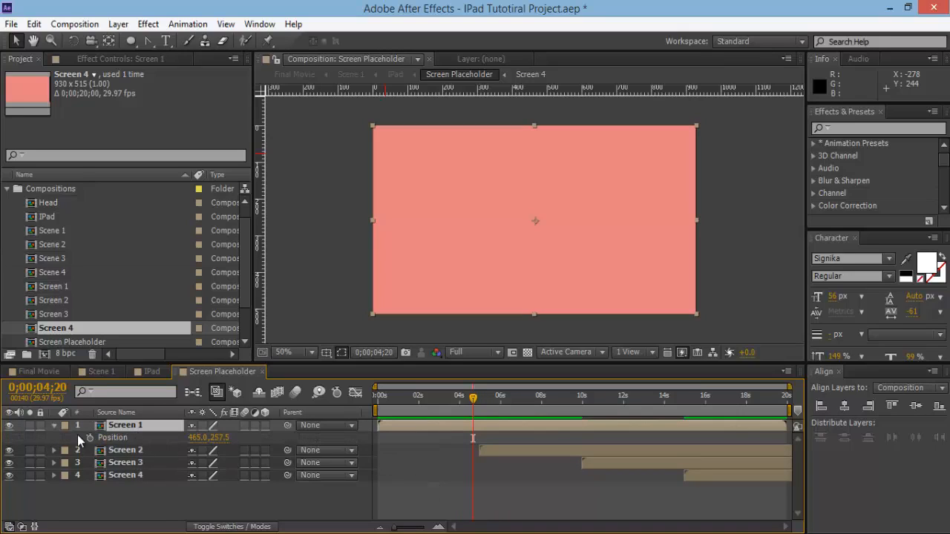
click(57, 426)
click(56, 427)
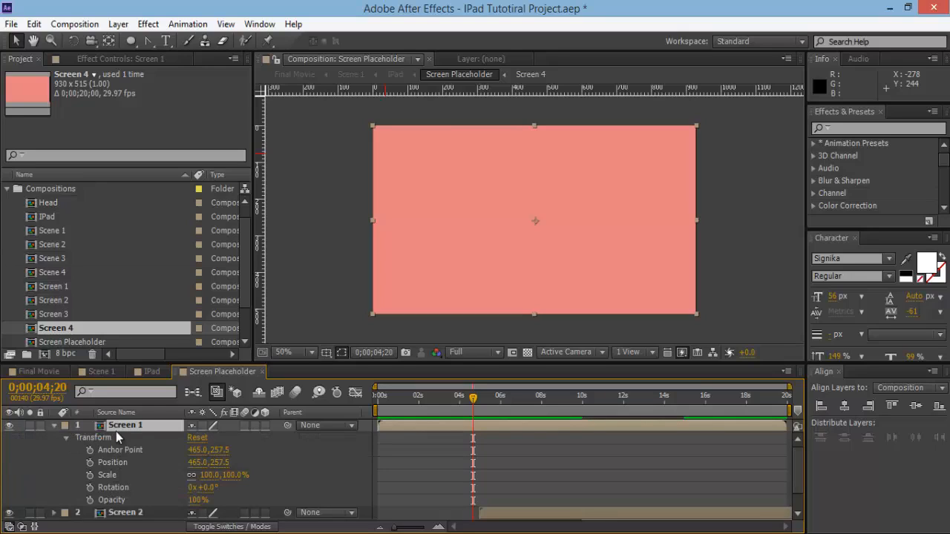
key(p)
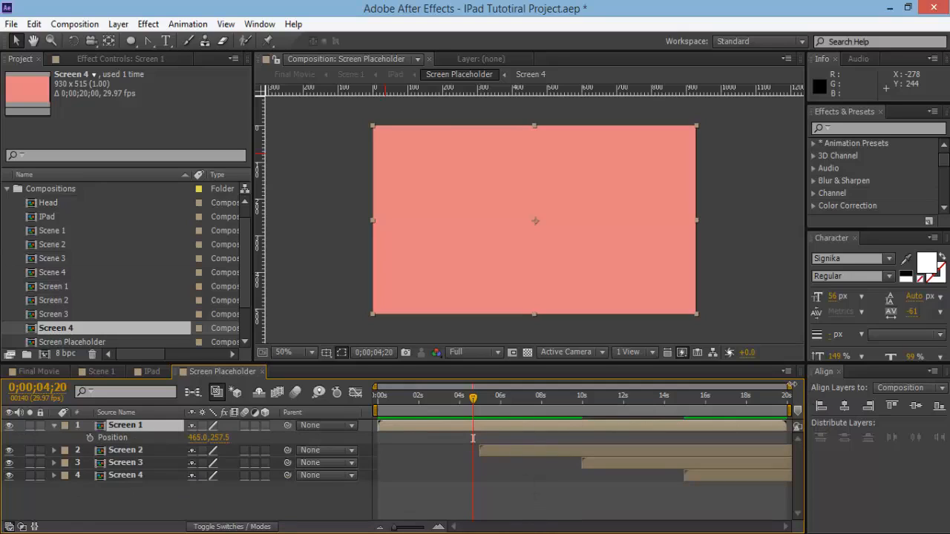
drag(791, 386, 593, 386)
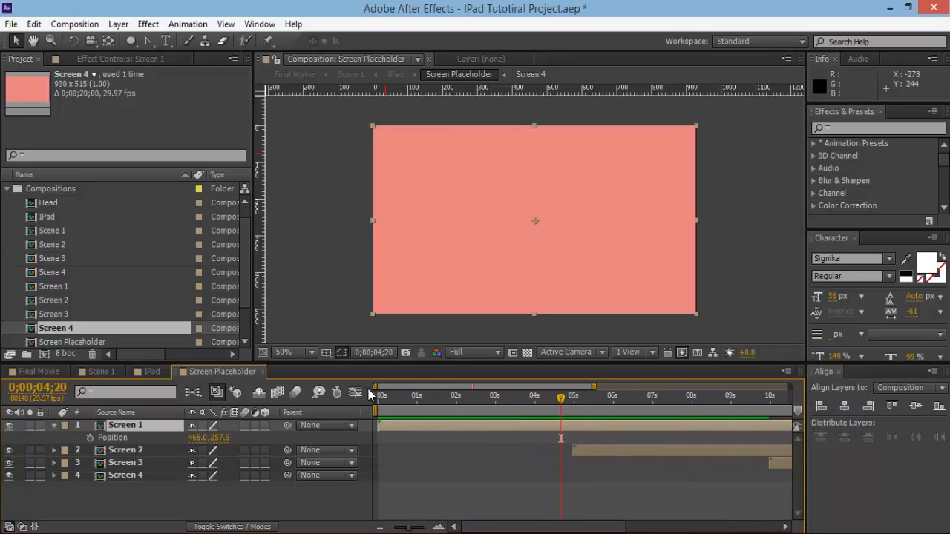
drag(375, 387, 438, 387)
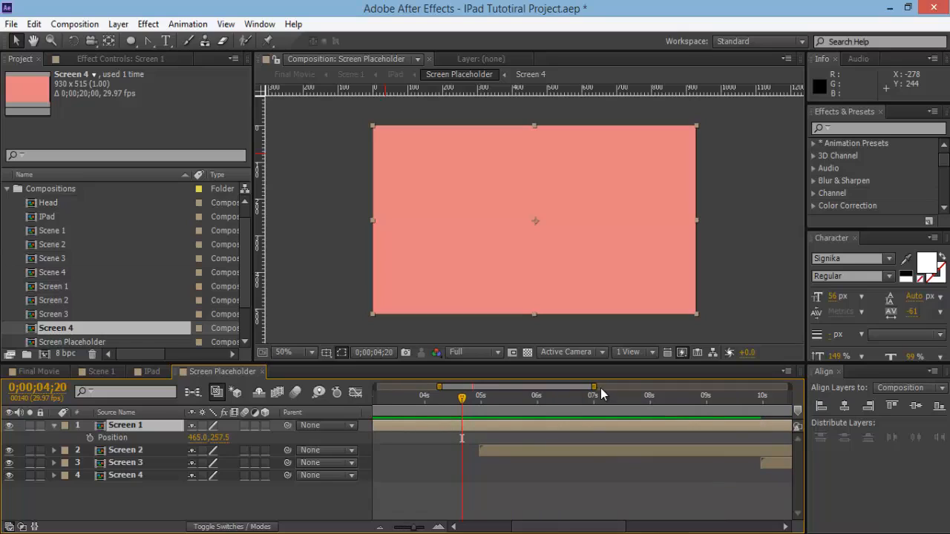
drag(592, 386, 562, 387)
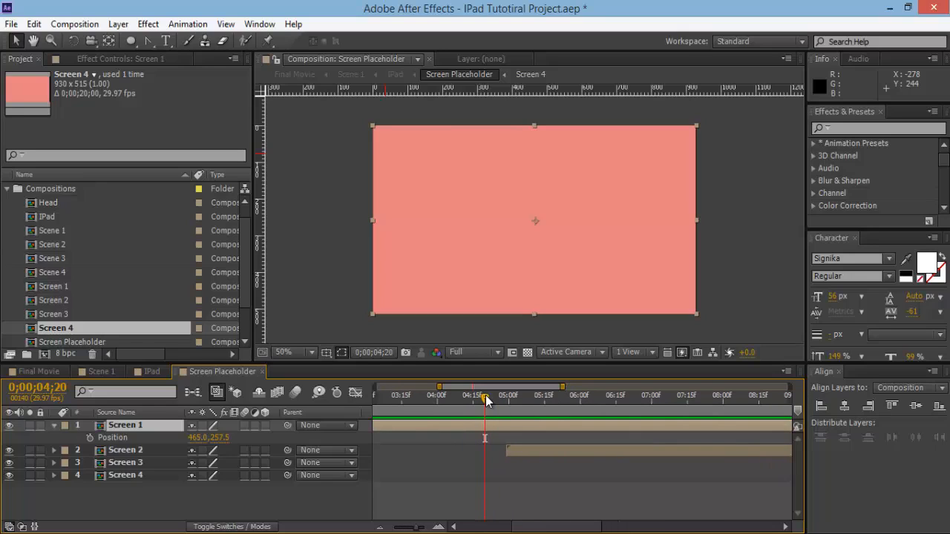
drag(485, 395, 507, 398)
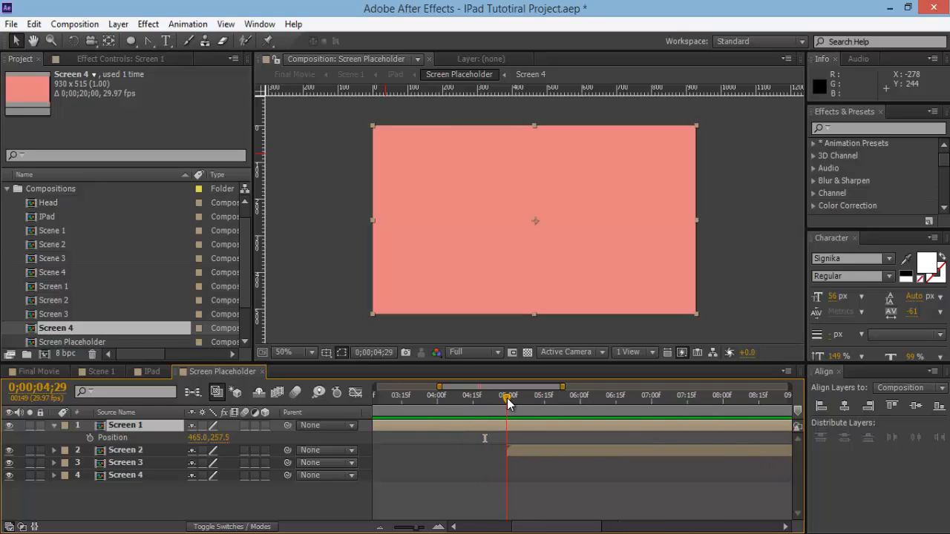
click(91, 437)
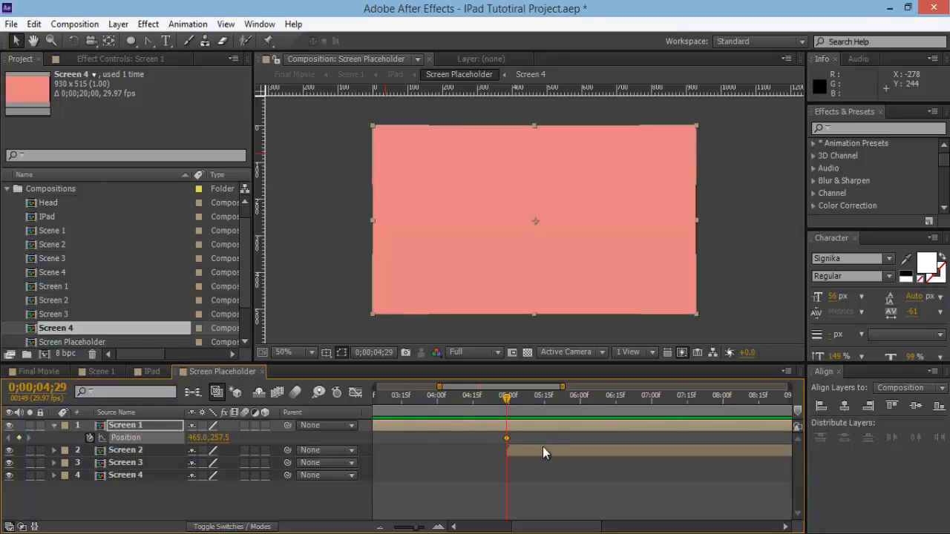
Slide the Screen 1 layer horizontally off the left of the frame at 0;00;05;25, to about X -459.
drag(565, 386, 595, 387)
drag(478, 401, 526, 404)
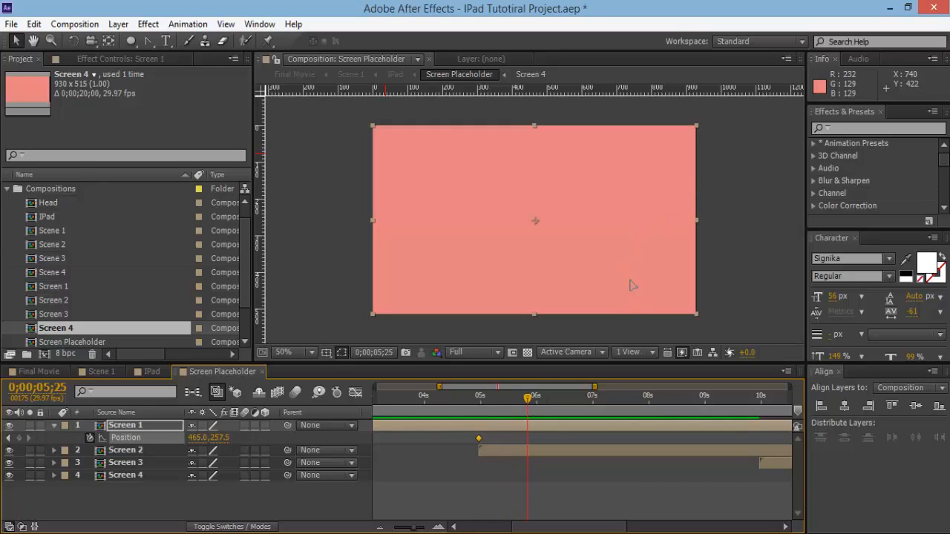
drag(631, 285, 312, 280)
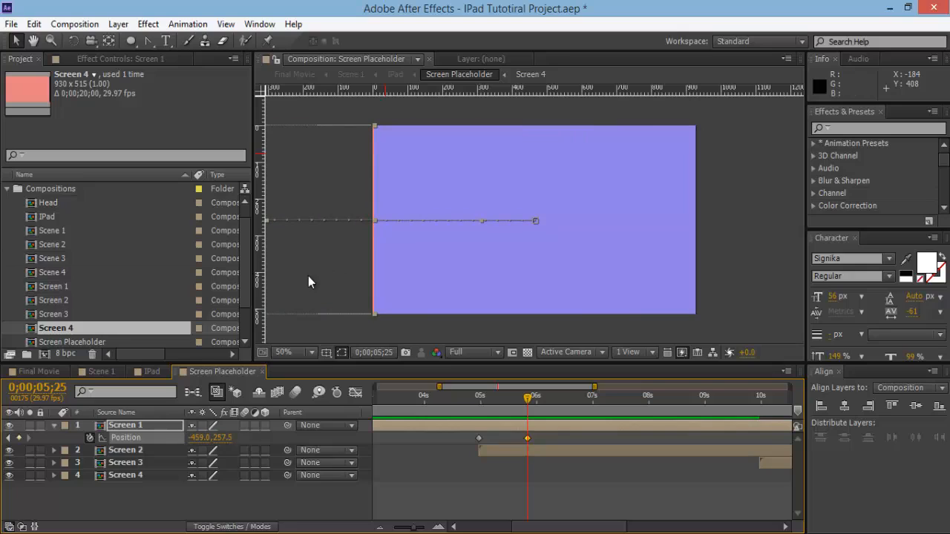
Nudge the Screen 1 layer further left at 0;00;05;25 to position -463.5, 257.5, so it fully leaves the frame.
key(period)
key(space)
drag(328, 265, 467, 260)
scroll(659, 233, up, 1)
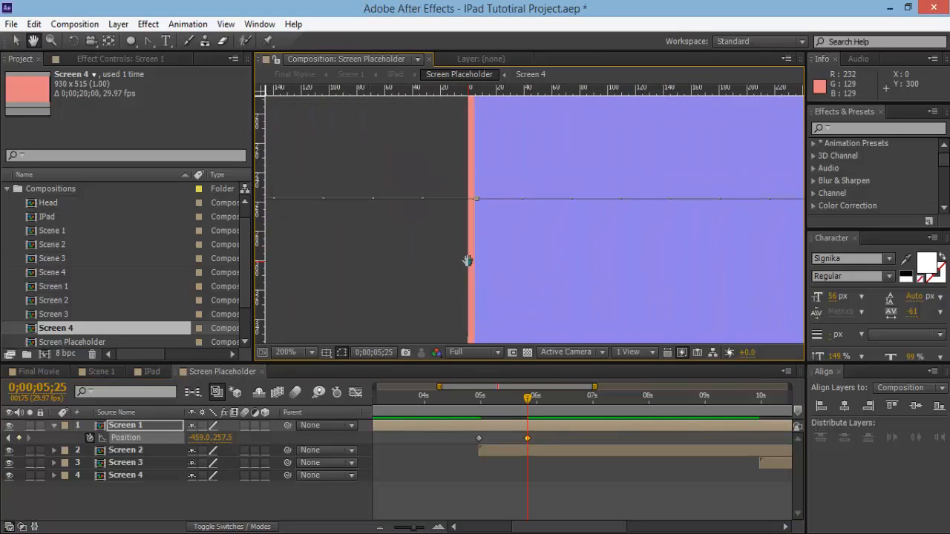
key(Left)
key(Left)
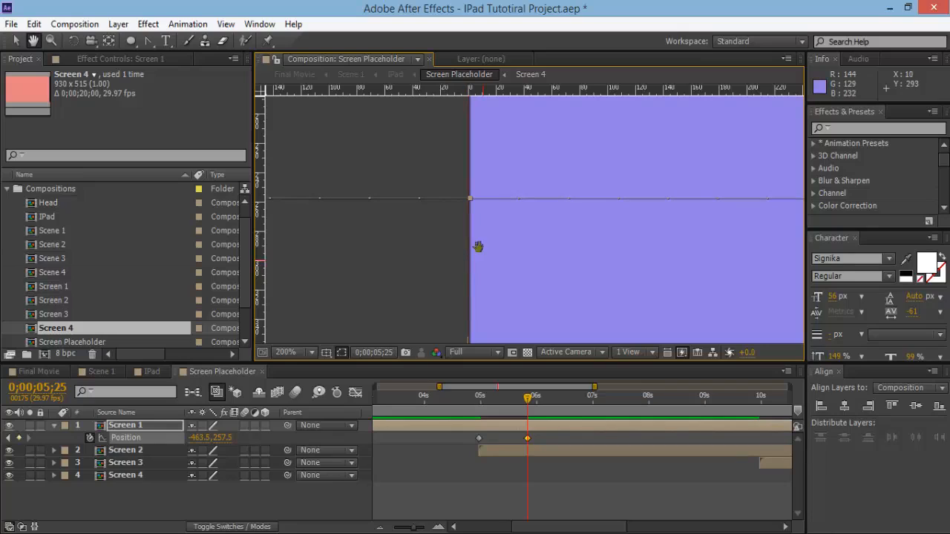
scroll(717, 254, down, 5)
drag(625, 251, 551, 268)
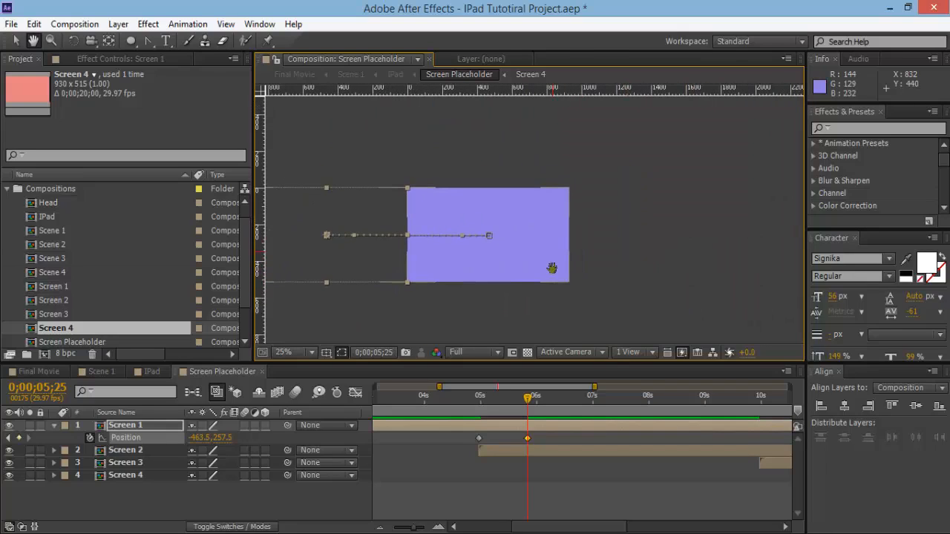
key(v)
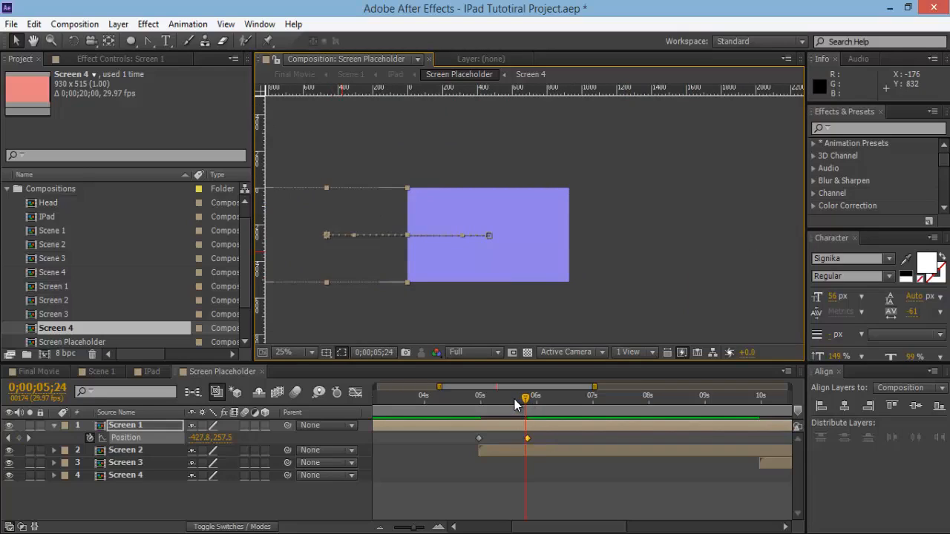
mouse_move(527, 401)
mouse_down()
mouse_move(503, 403)
mouse_move(527, 400)
mouse_up()
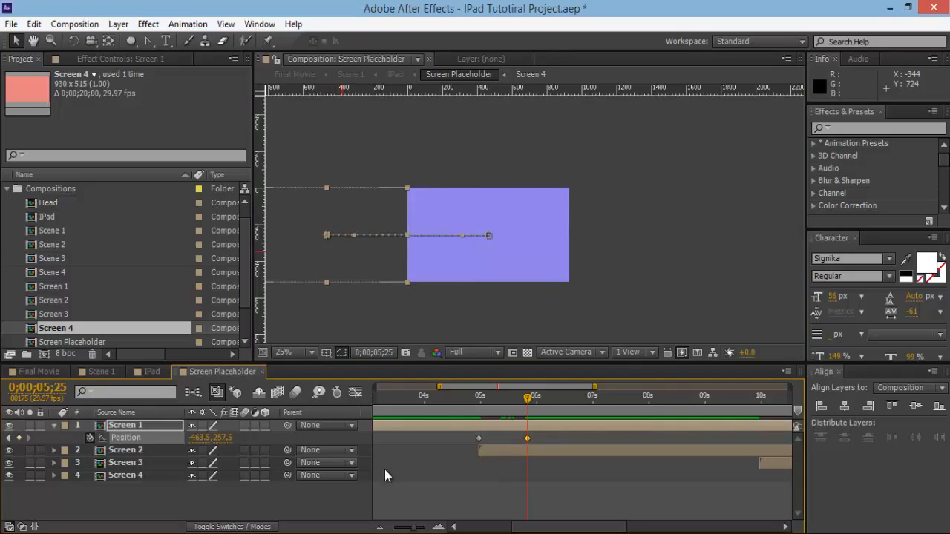
Parent the Screen 2 layer to the Screen 1 layer at 0;00;05;25.
click(454, 480)
click(578, 450)
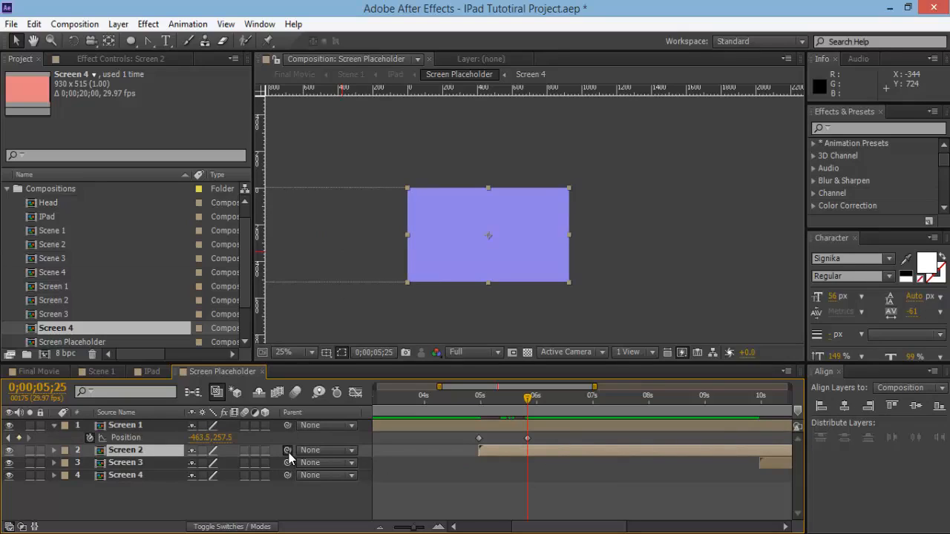
drag(288, 451, 136, 423)
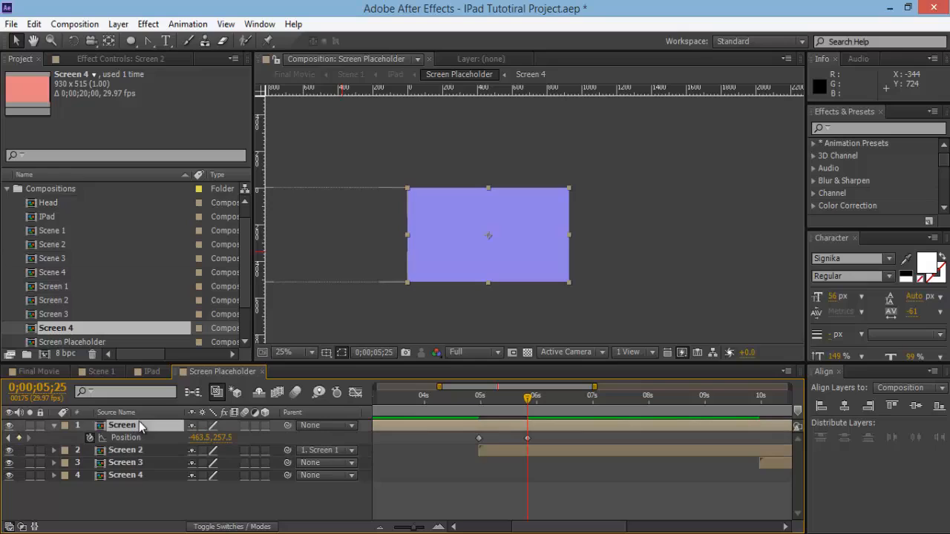
click(139, 422)
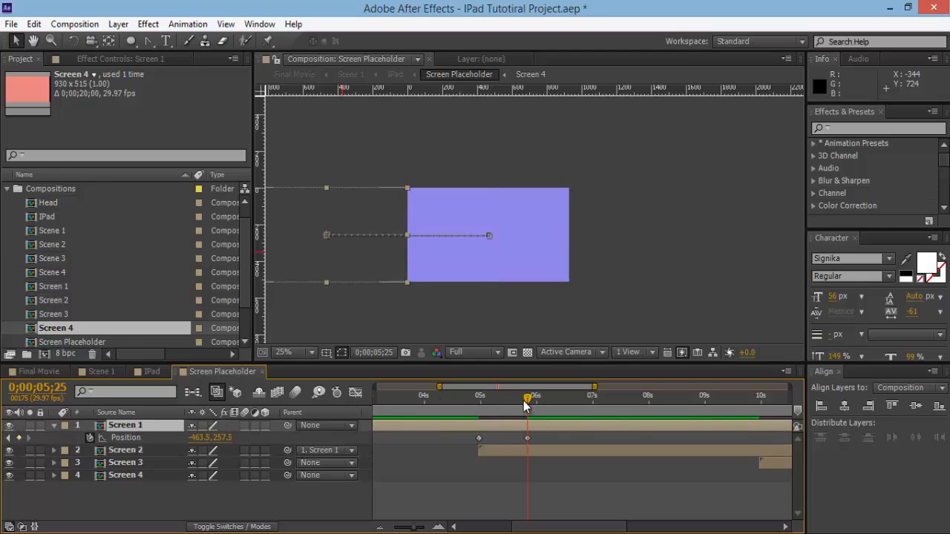
Preview the slide from Screen 1 to Screen 2, stopping mid-transition at 0;00;05;15 to examine the seam.
drag(527, 401, 478, 414)
click(539, 521)
key(space)
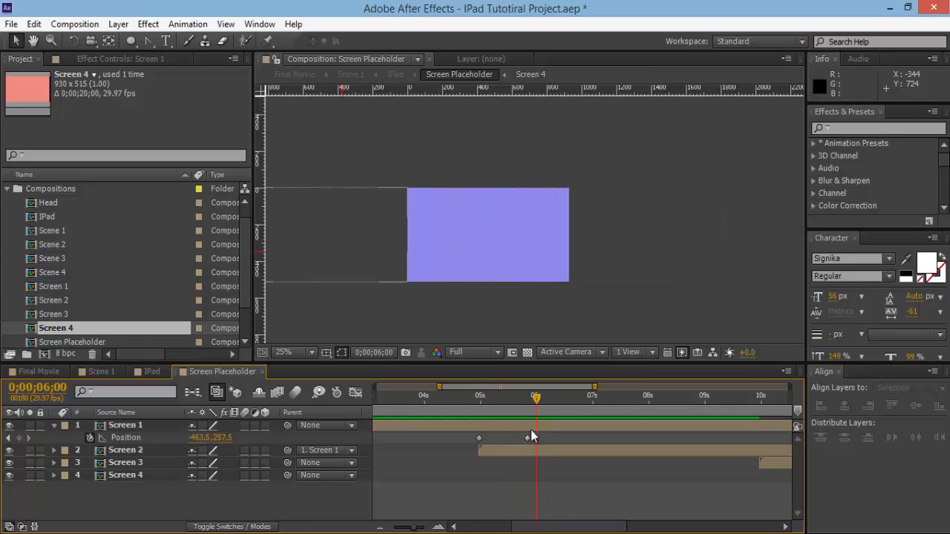
click(530, 402)
drag(529, 403, 509, 404)
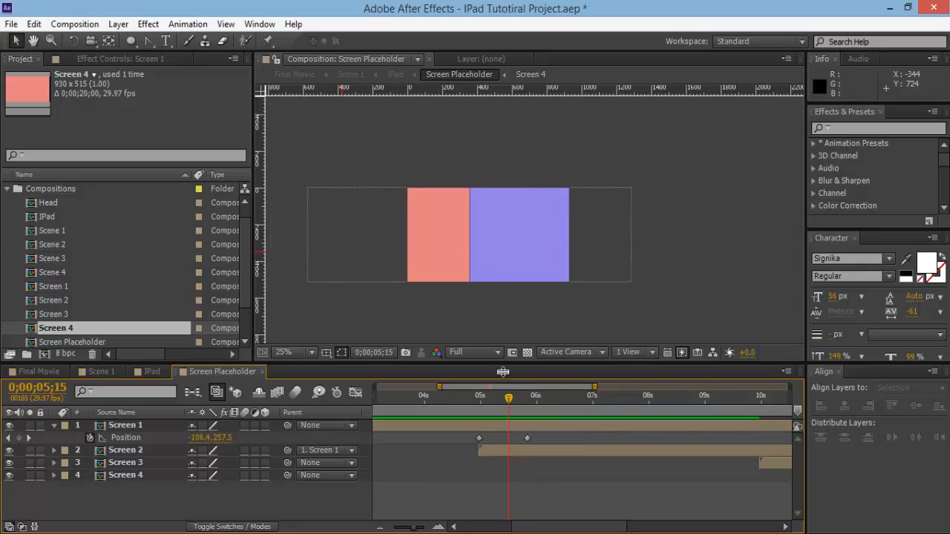
Nudge the Screen 2 layer left at 0;00;05;15 to close the thin gap at its seam with Screen 1.
key(period)
key(period)
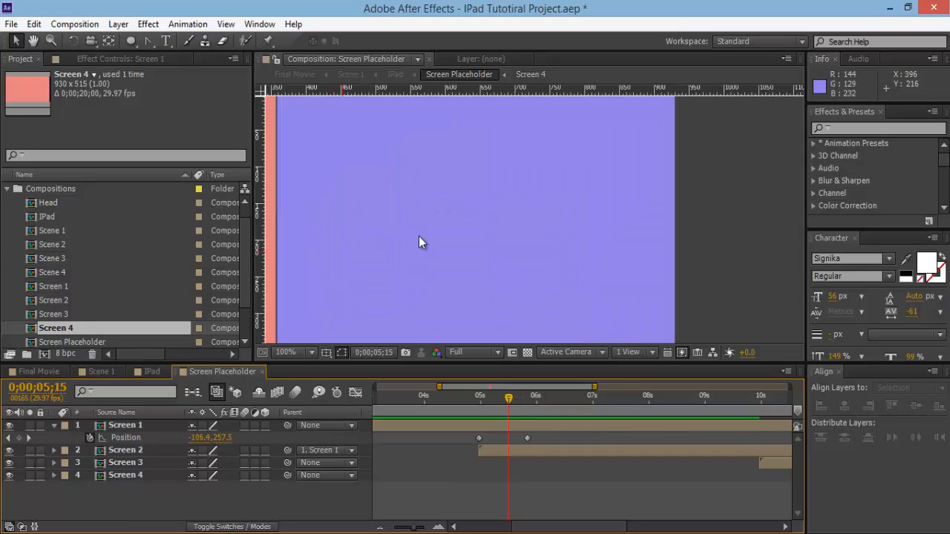
drag(440, 240, 500, 239)
scroll(500, 239, up, 1)
drag(386, 231, 654, 270)
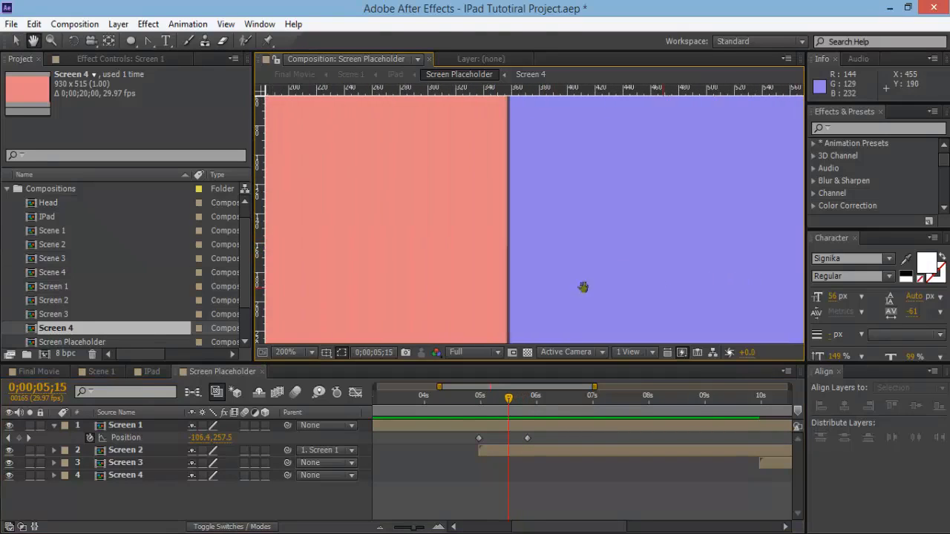
click(554, 454)
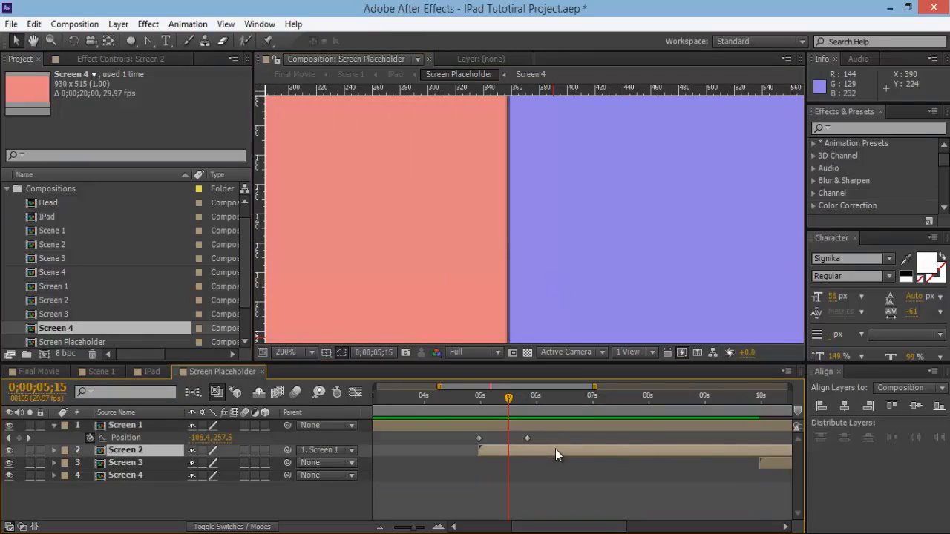
key(Left)
key(Left)
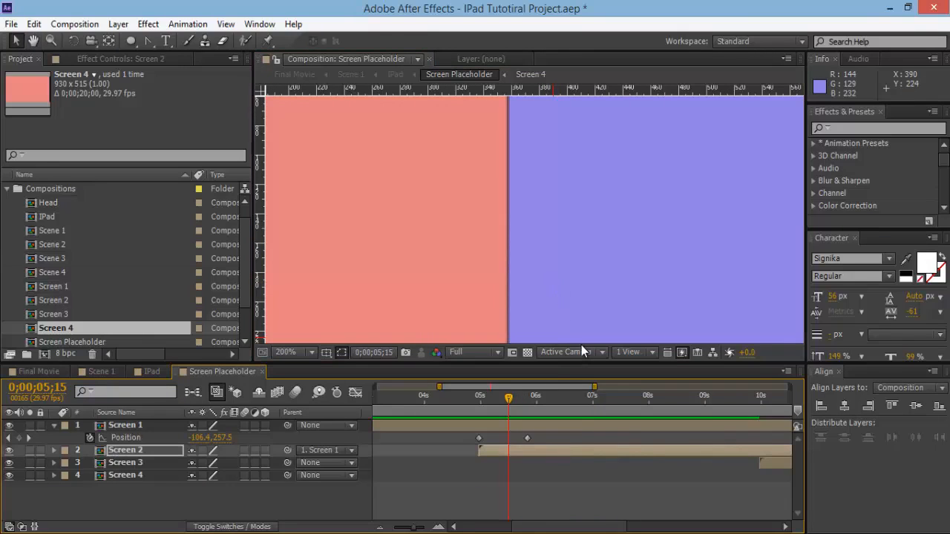
key(comma)
key(comma)
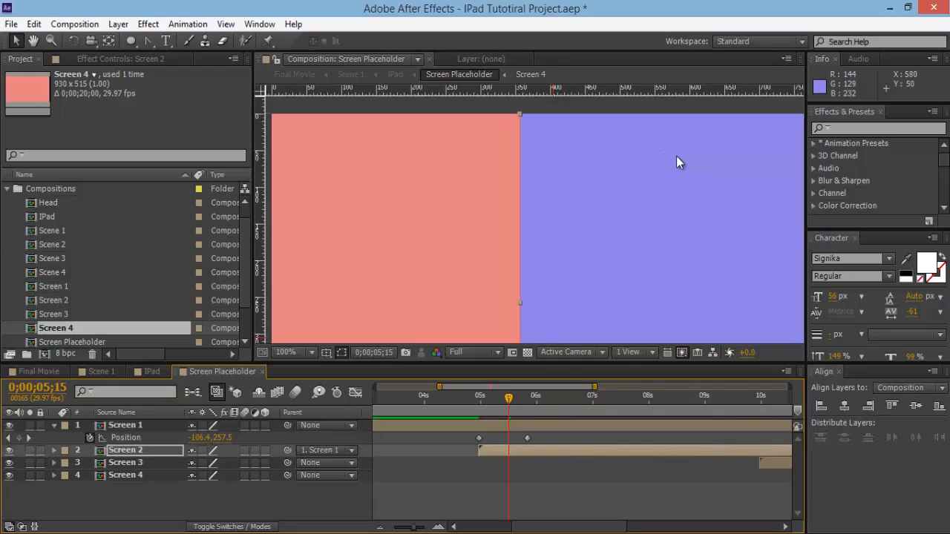
drag(668, 285, 556, 240)
key(comma)
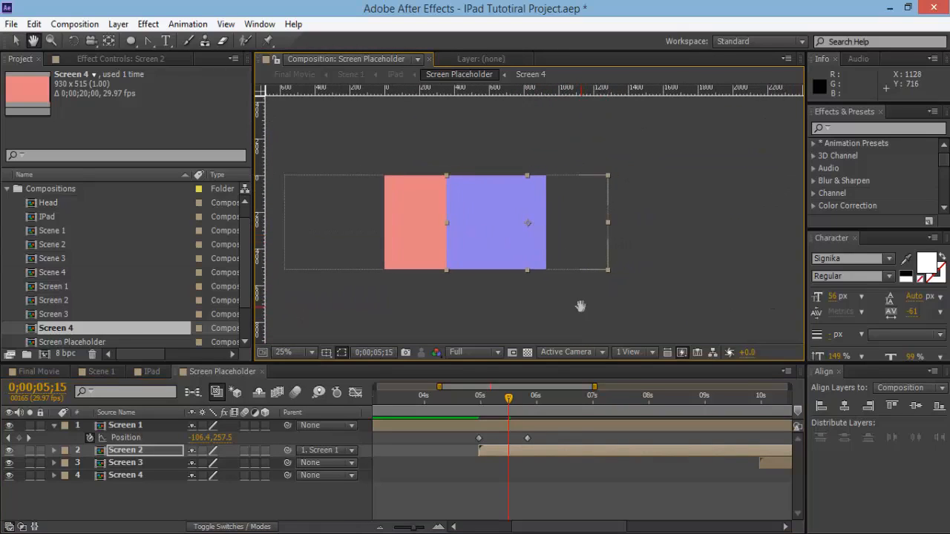
key(v)
click(615, 319)
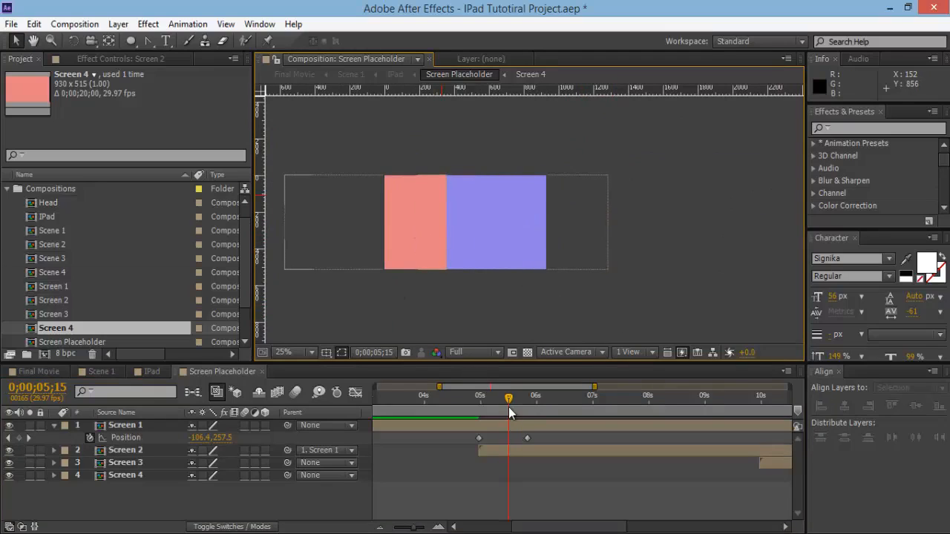
Add a Position keyframe to the Screen 2 layer at 0;00;09;29, where the Screen 3 layer starts.
drag(509, 404, 532, 402)
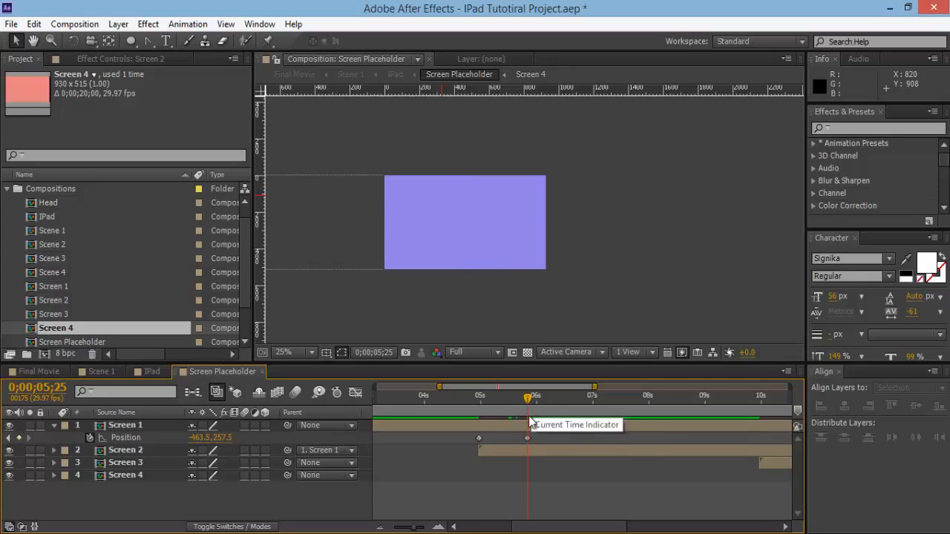
drag(527, 401, 761, 433)
click(784, 527)
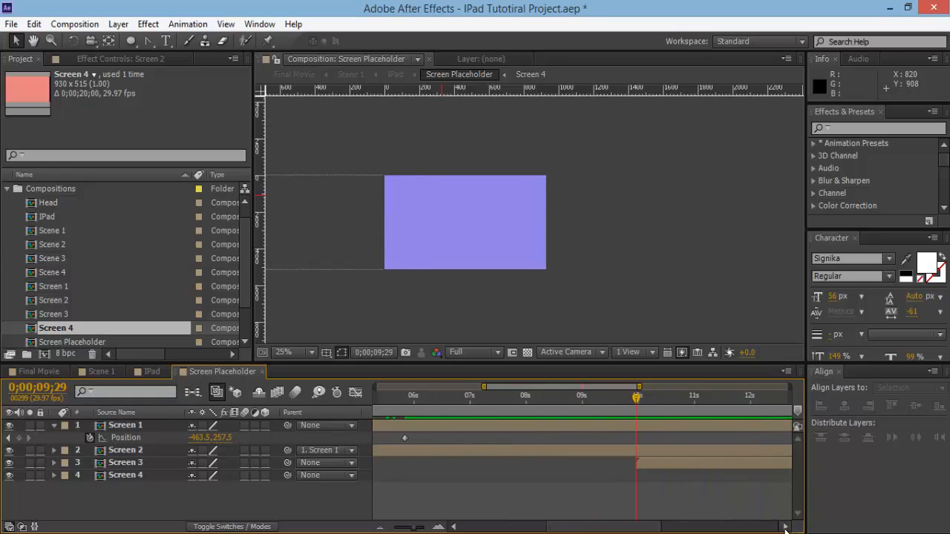
click(143, 451)
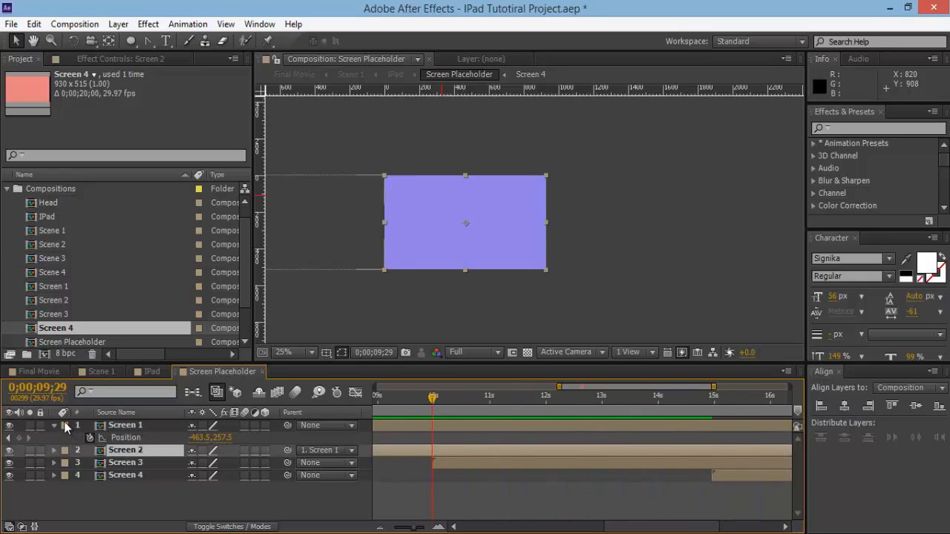
click(54, 426)
key(p)
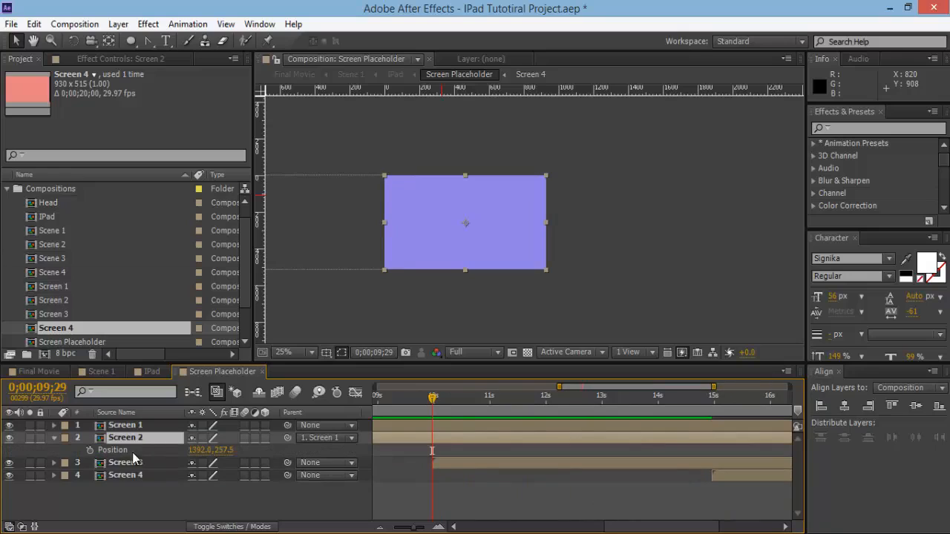
click(90, 450)
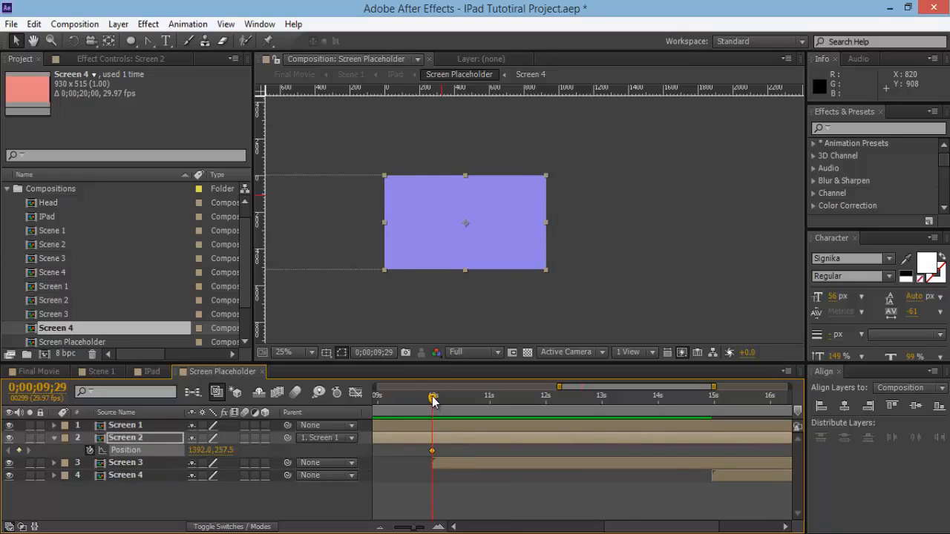
Slide the Screen 2 layer horizontally out of the left of the frame at 0;00;10;26, to position 465, 257.5.
drag(433, 398, 483, 401)
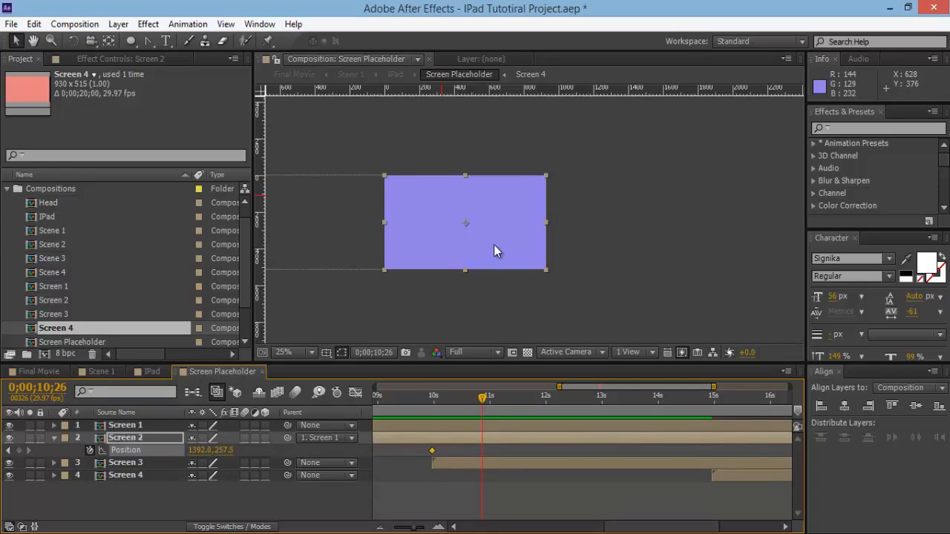
click(139, 438)
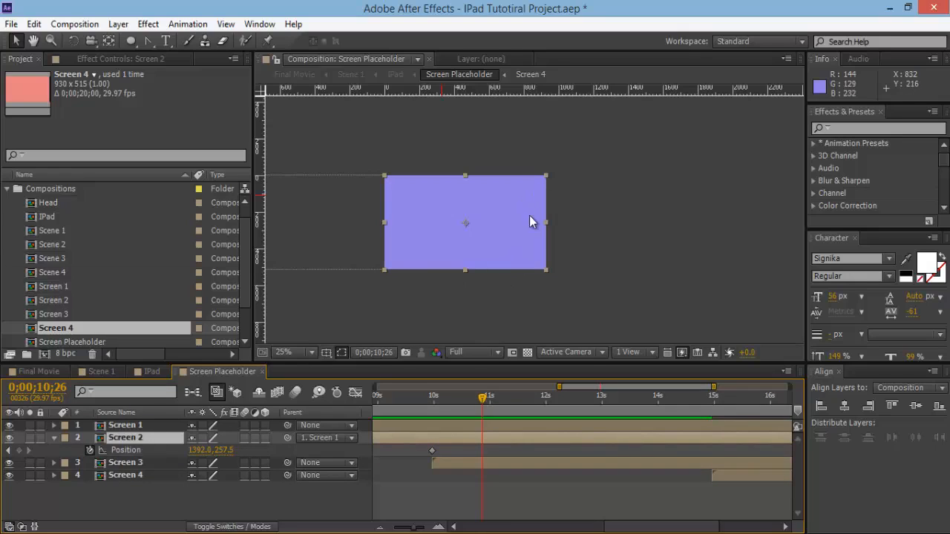
drag(529, 215, 455, 299)
scroll(372, 219, up, 1)
key(space)
scroll(647, 228, up, 2)
key(Left)
key(Left)
key(Left)
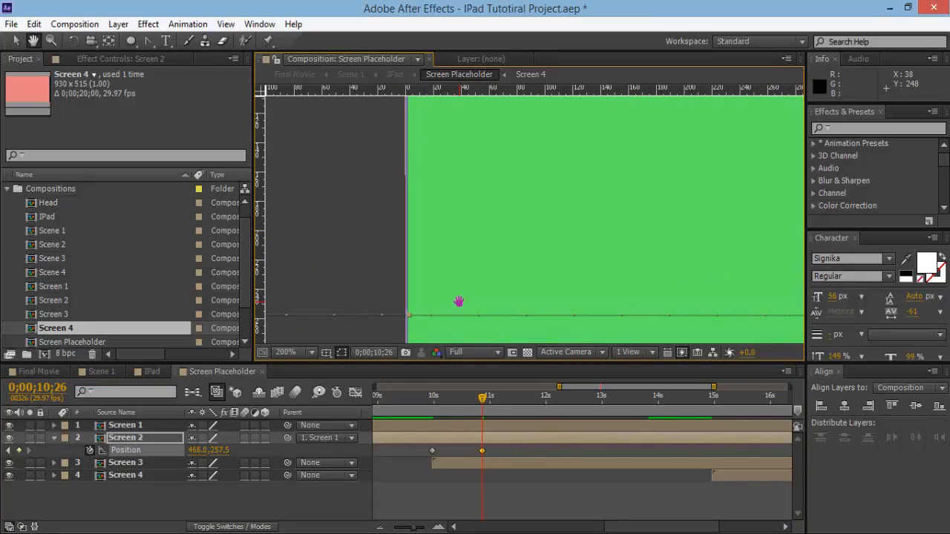
scroll(462, 291, down, 3)
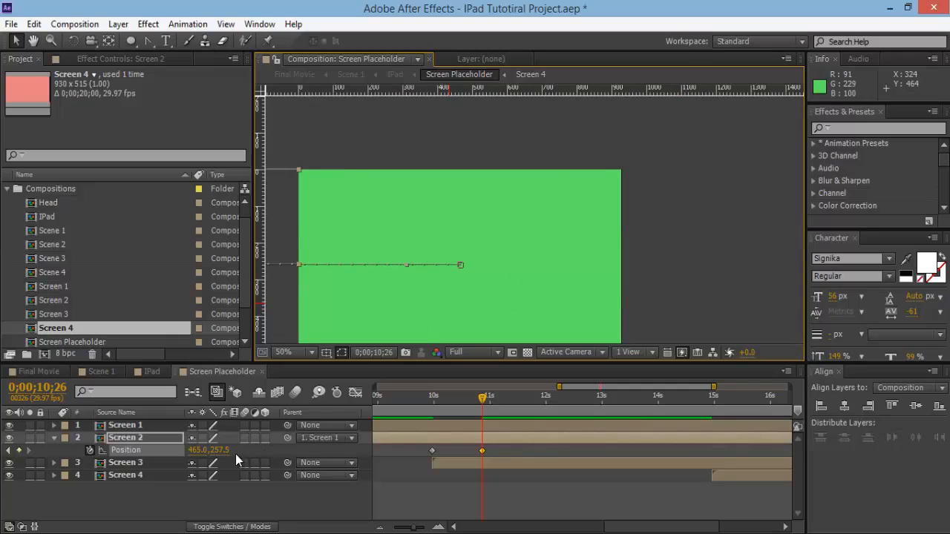
Parent the Screen 3 layer to the Screen 2 layer at 0;00;10;26 and preview the slide between them.
click(173, 464)
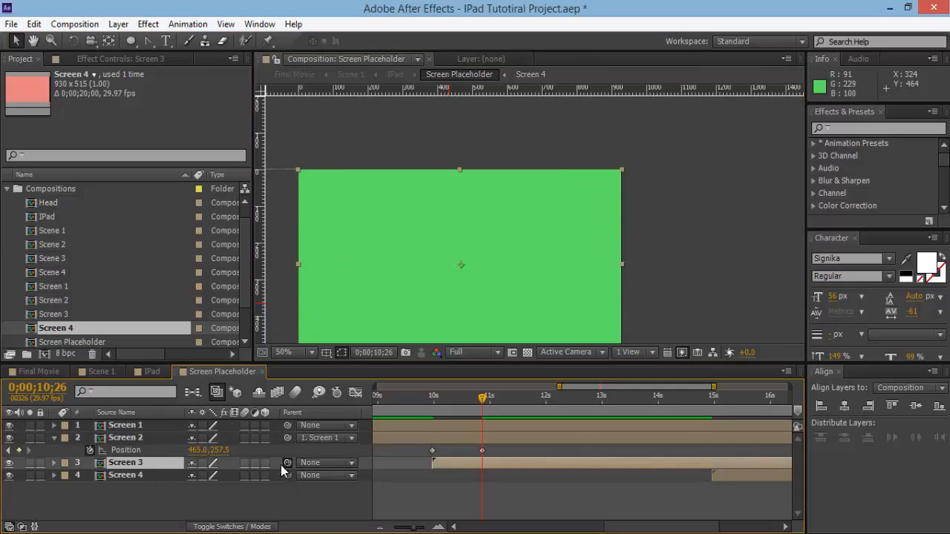
drag(169, 454, 129, 440)
click(51, 436)
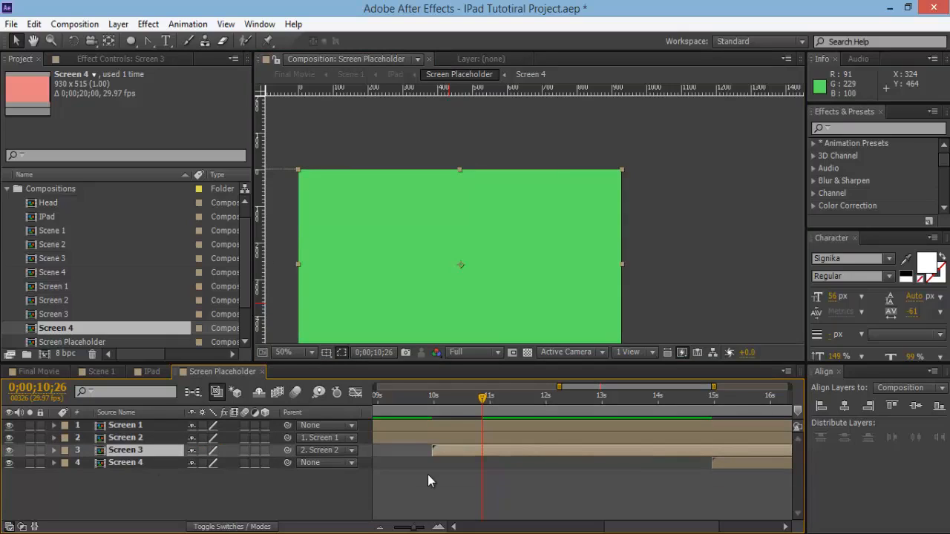
drag(482, 399, 469, 400)
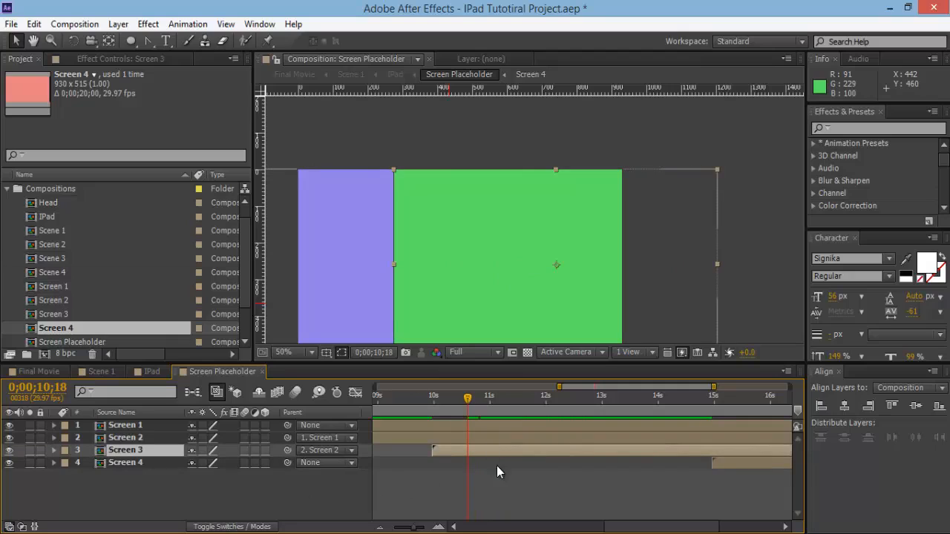
key(h)
key(space)
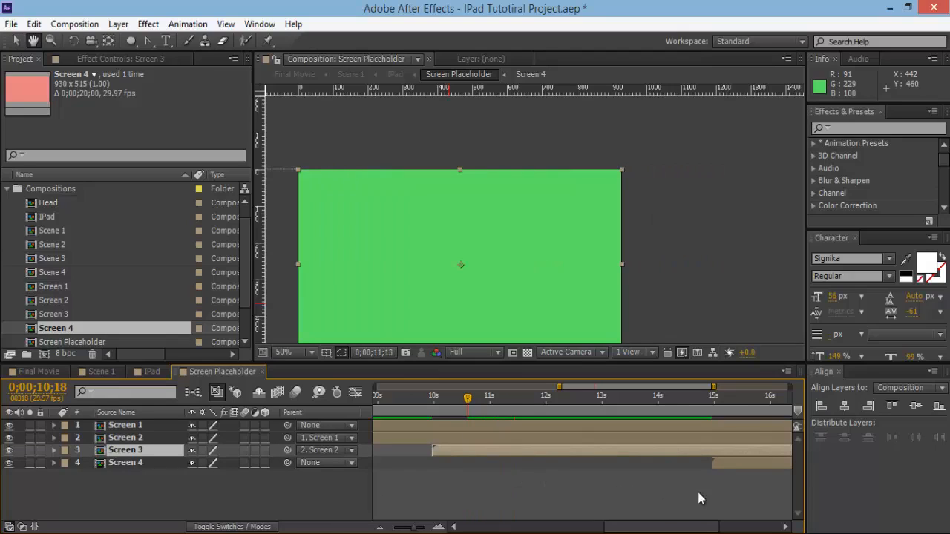
Add a Position keyframe to the Screen 3 layer at 0;00;14;29, where the Screen 4 layer starts.
click(712, 397)
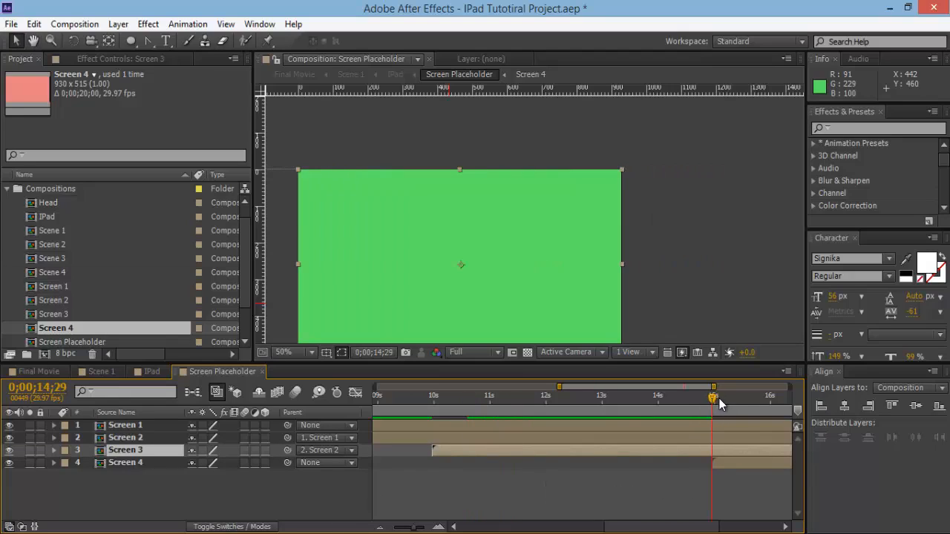
click(718, 462)
click(670, 452)
key(p)
click(90, 462)
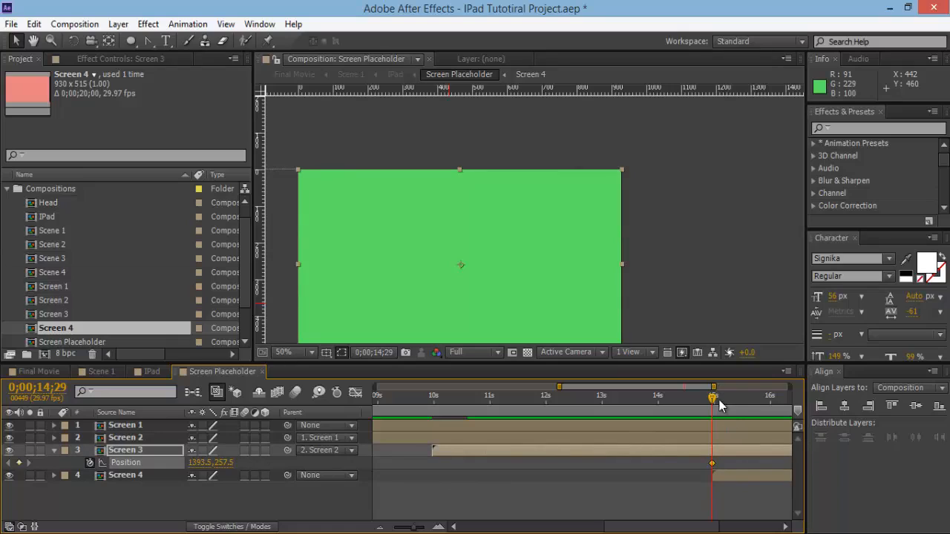
Slide the Screen 3 layer horizontally out of the left of the frame at 0;00;15;26, to position 465.5, 257.5.
drag(671, 387, 710, 408)
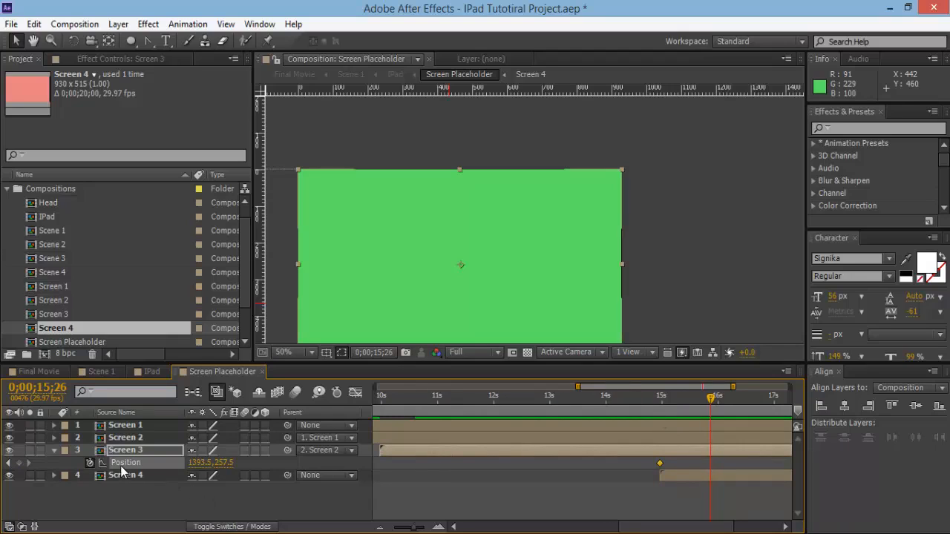
click(143, 452)
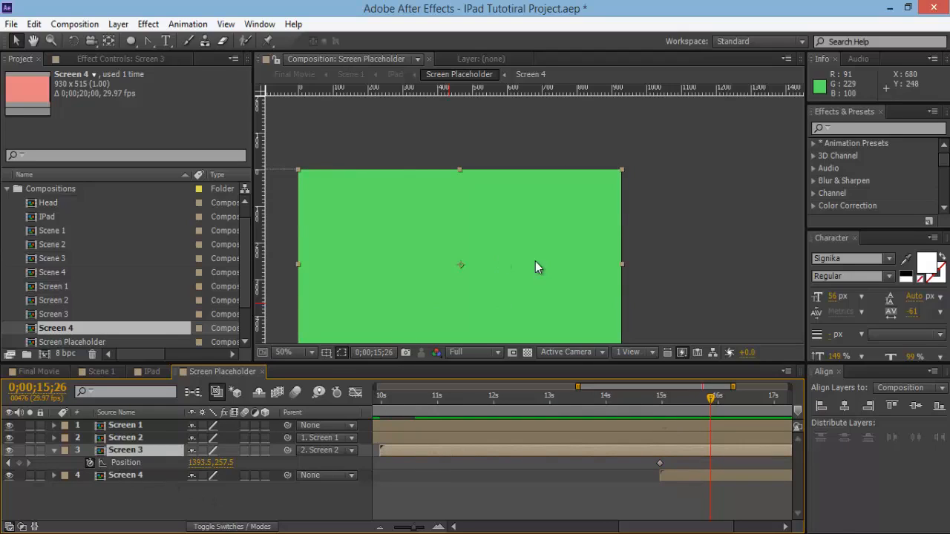
drag(535, 261, 267, 266)
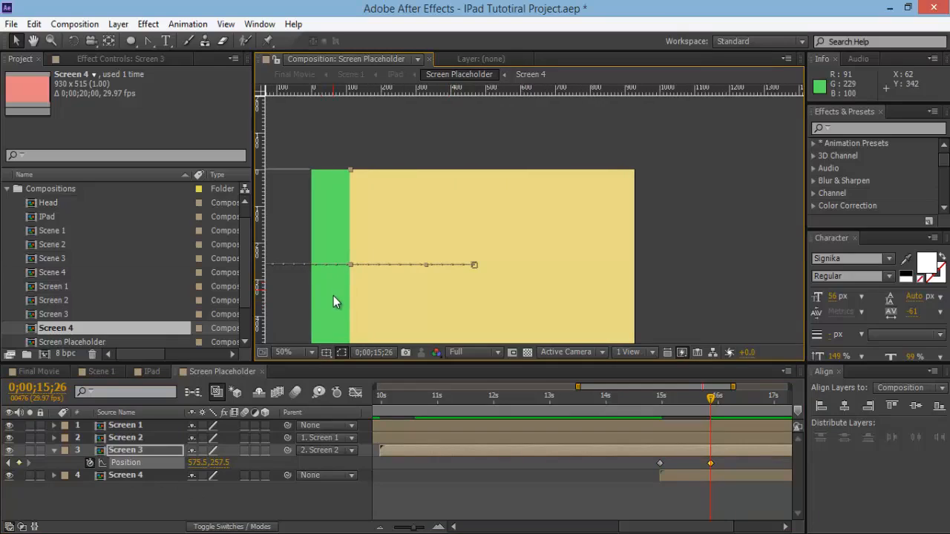
drag(333, 296, 293, 300)
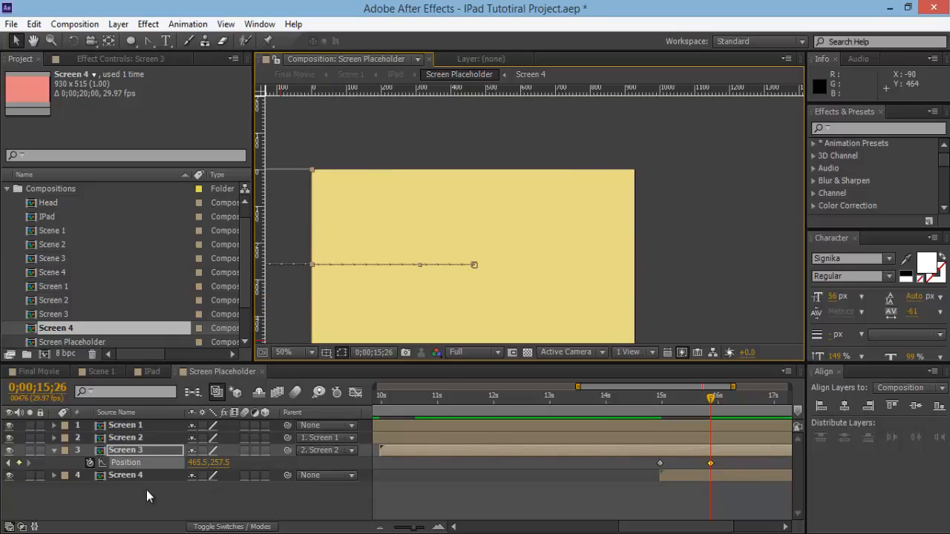
Parent the Screen 4 layer to the Screen 3 layer at 0;00;15;26 and scrub back through their transition.
click(184, 477)
drag(286, 475, 119, 449)
drag(709, 398, 25, 378)
Open the Final Movie composition and scrub through Scene 1 to 0;00;18;17 to review the iPad's screen transitions.
click(29, 374)
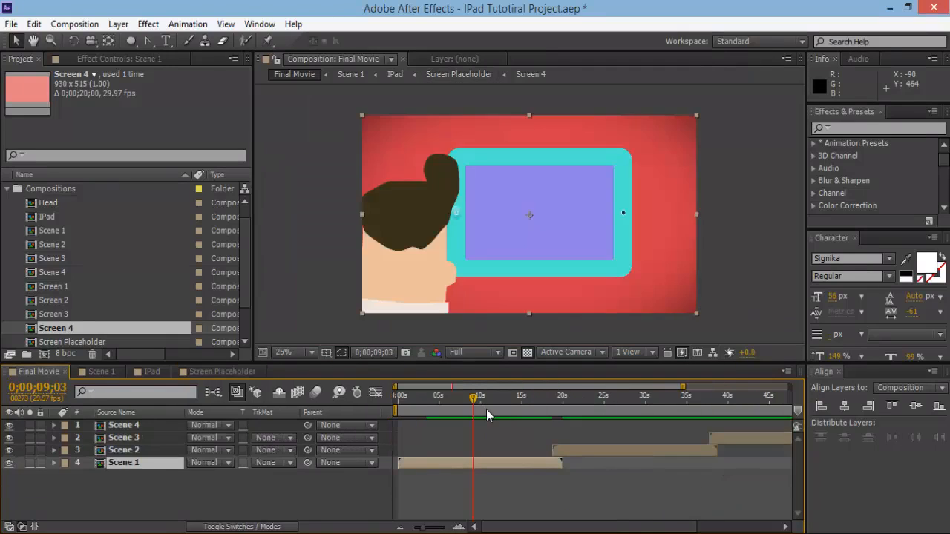
drag(472, 400, 548, 405)
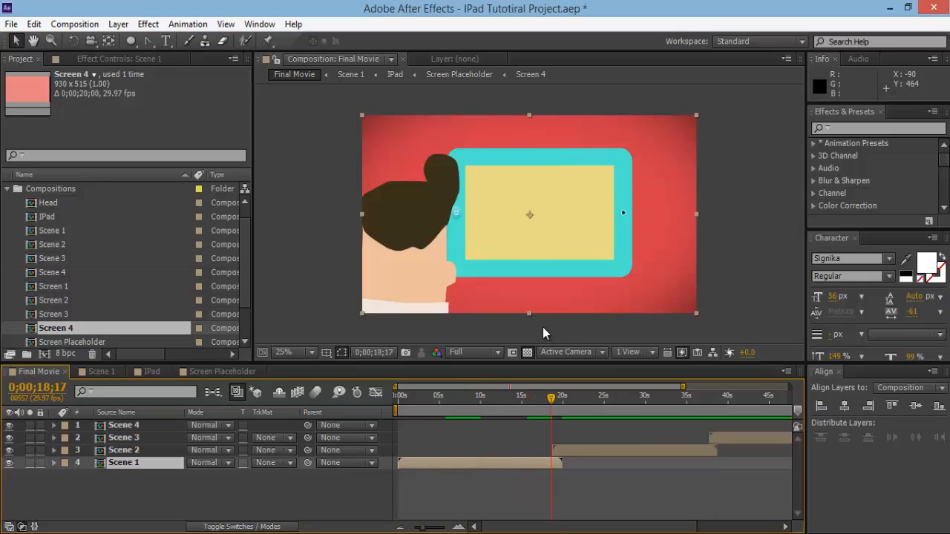
click(738, 304)
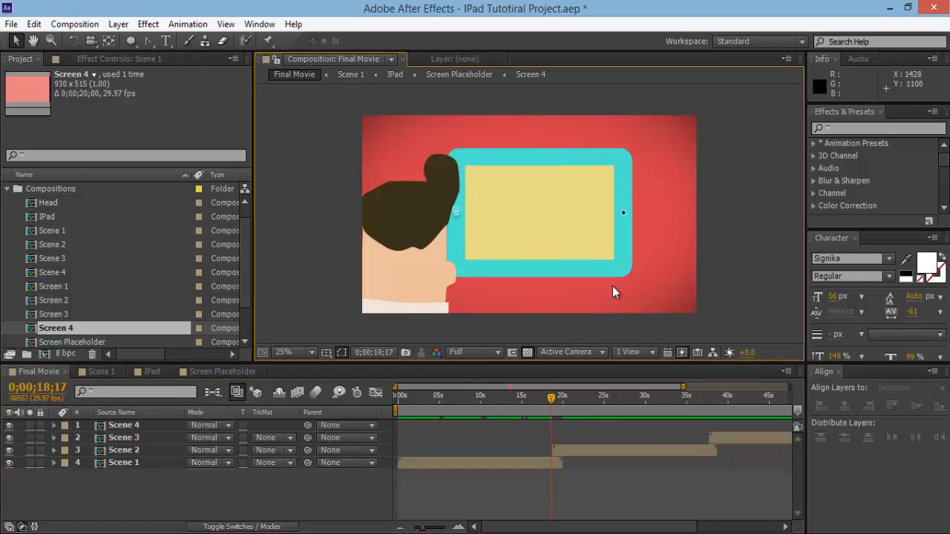